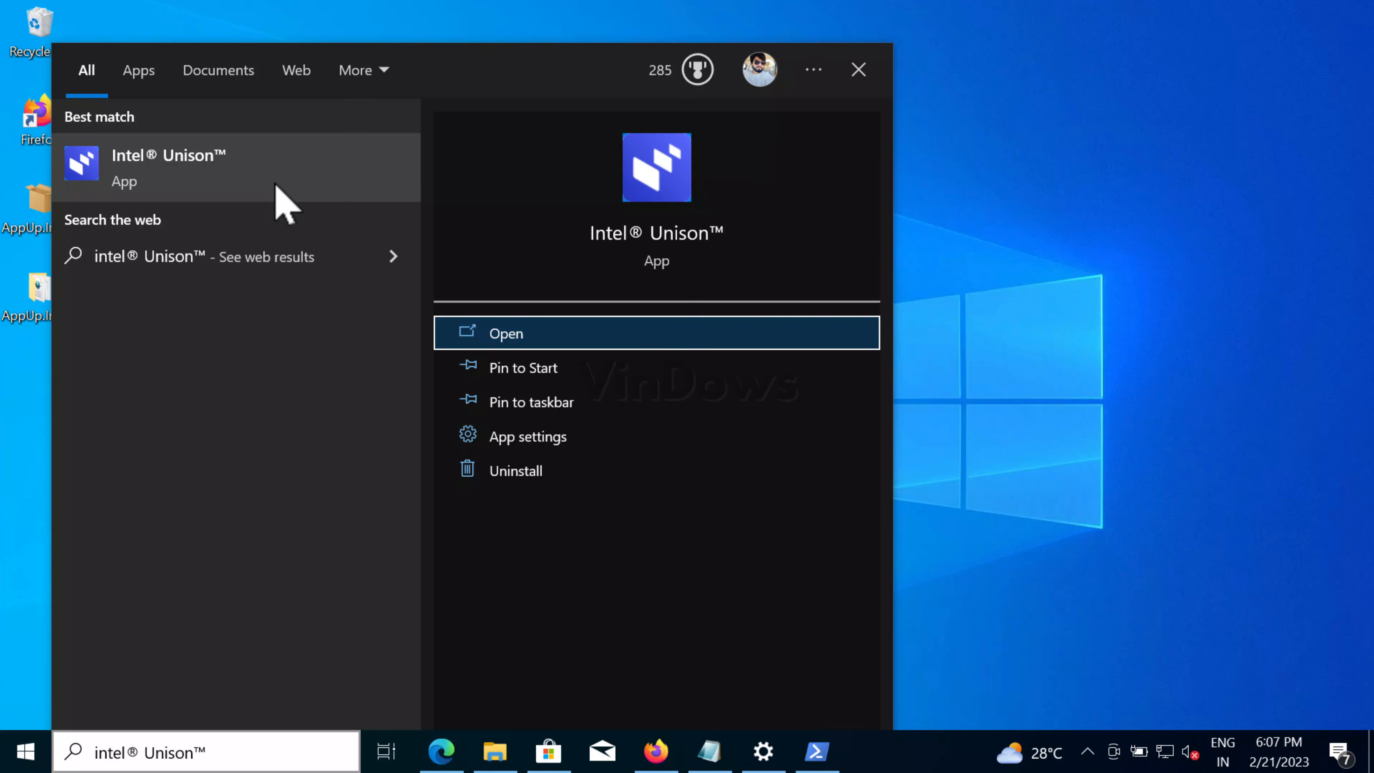
- Launch Intel Unison from the search results and reposition its splash window
left_click(308, 172)
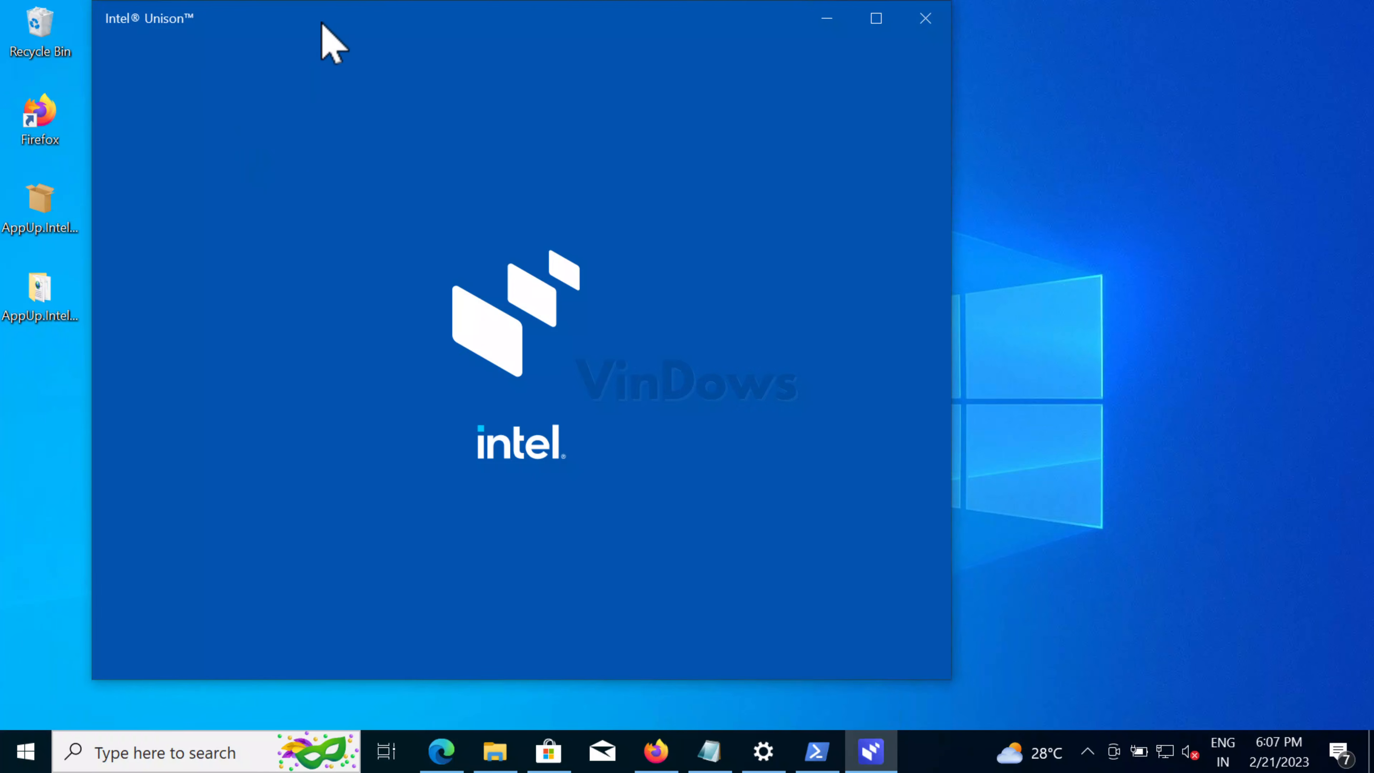
left_click_drag(324, 22, 339, 56)
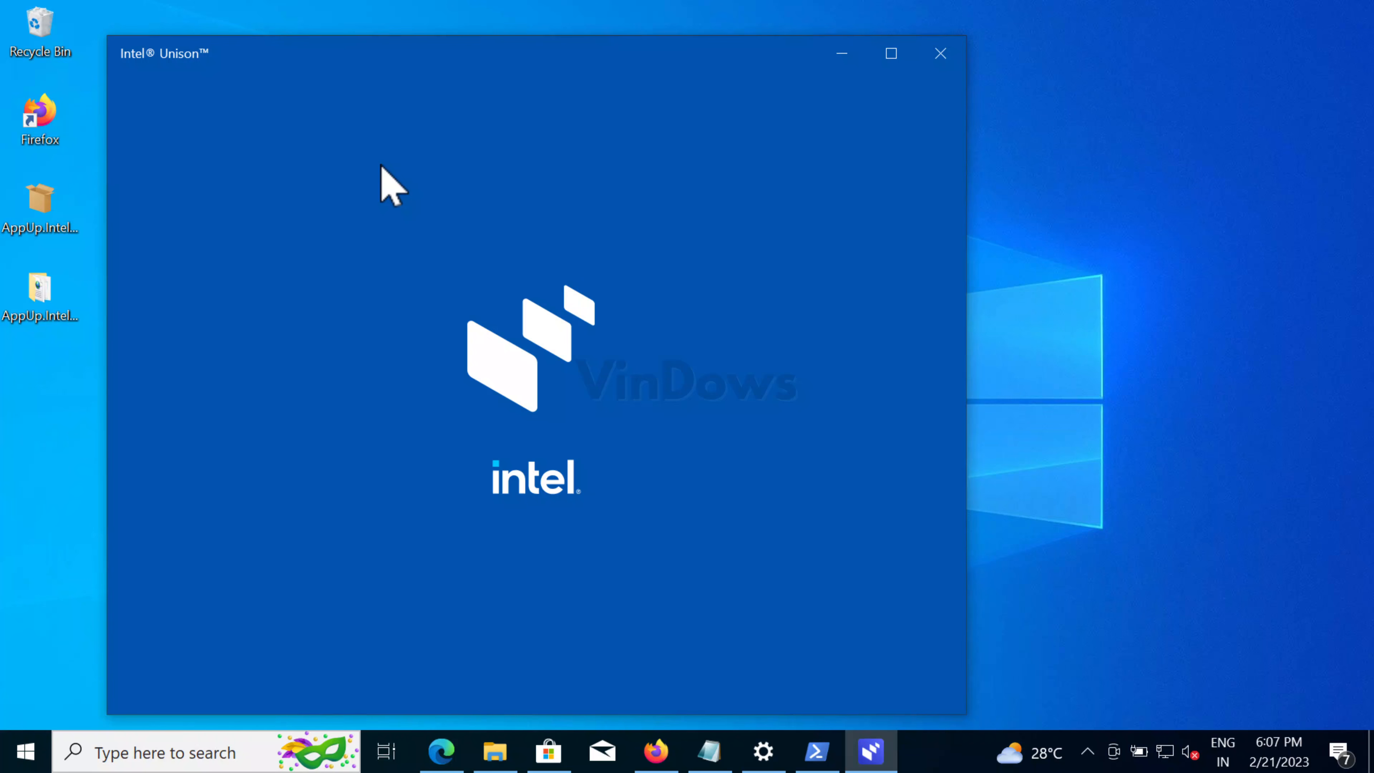
left_click_drag(422, 54, 453, 38)
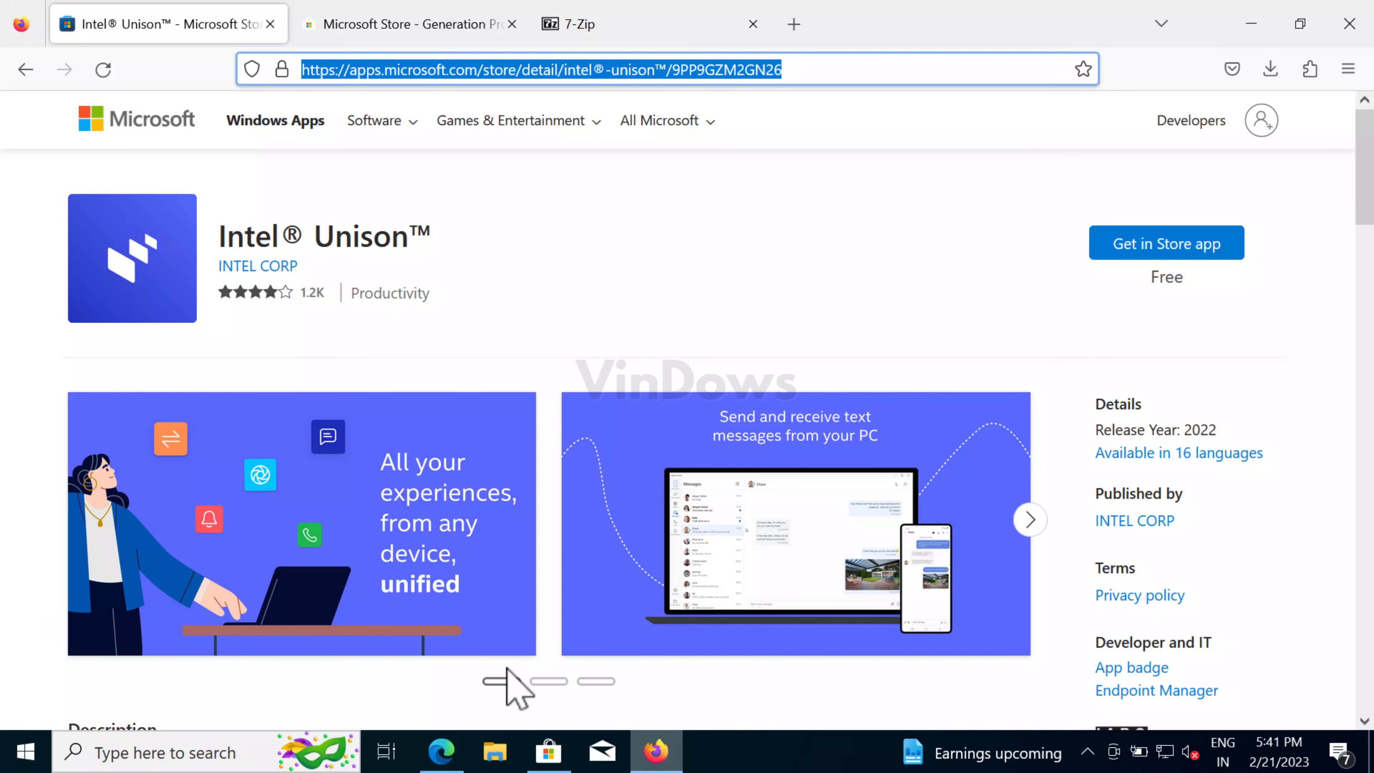
- Copy the Intel Unison Microsoft Store page address from Firefox's address bar
double_click(355, 68)
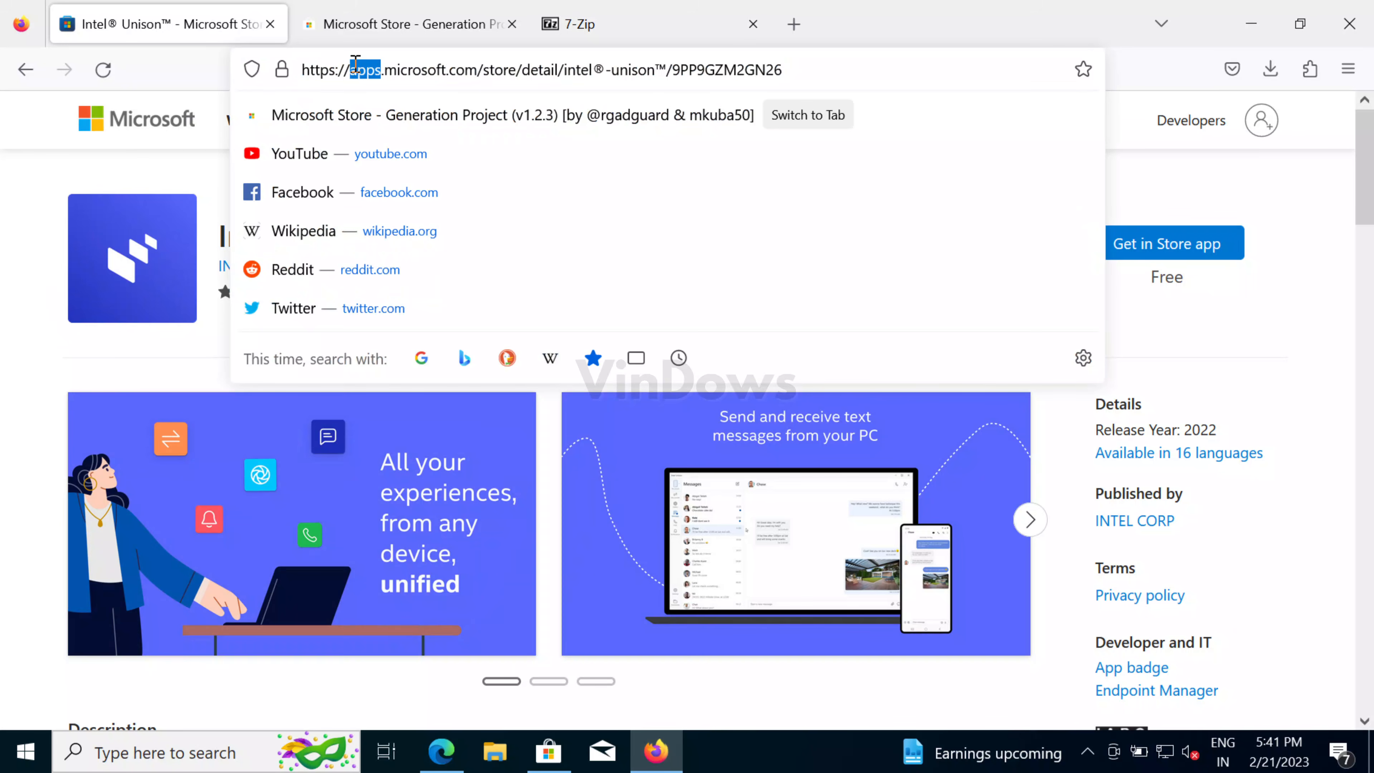
left_click(11, 216)
right_click(495, 68)
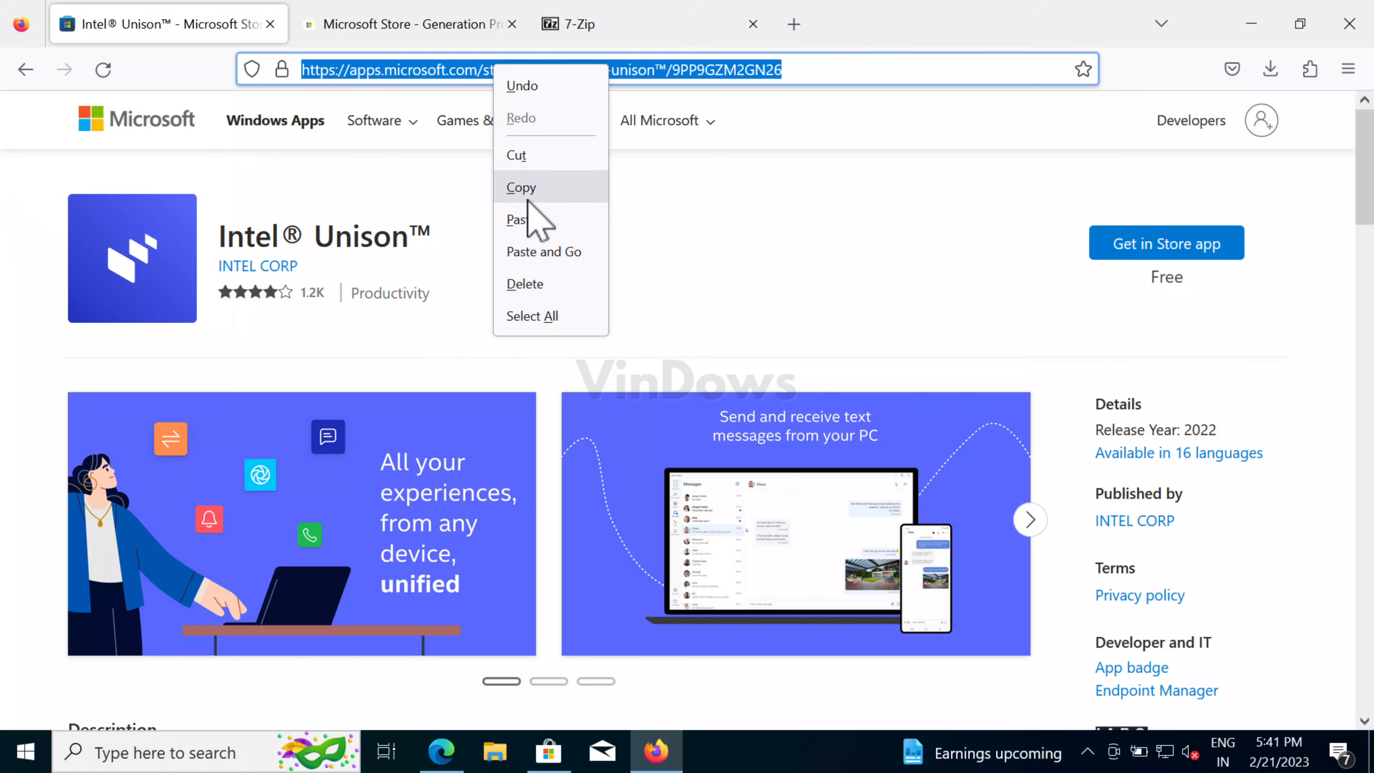
left_click(523, 190)
- Reload the store.rg-adguard.net link generator page
left_click(412, 24)
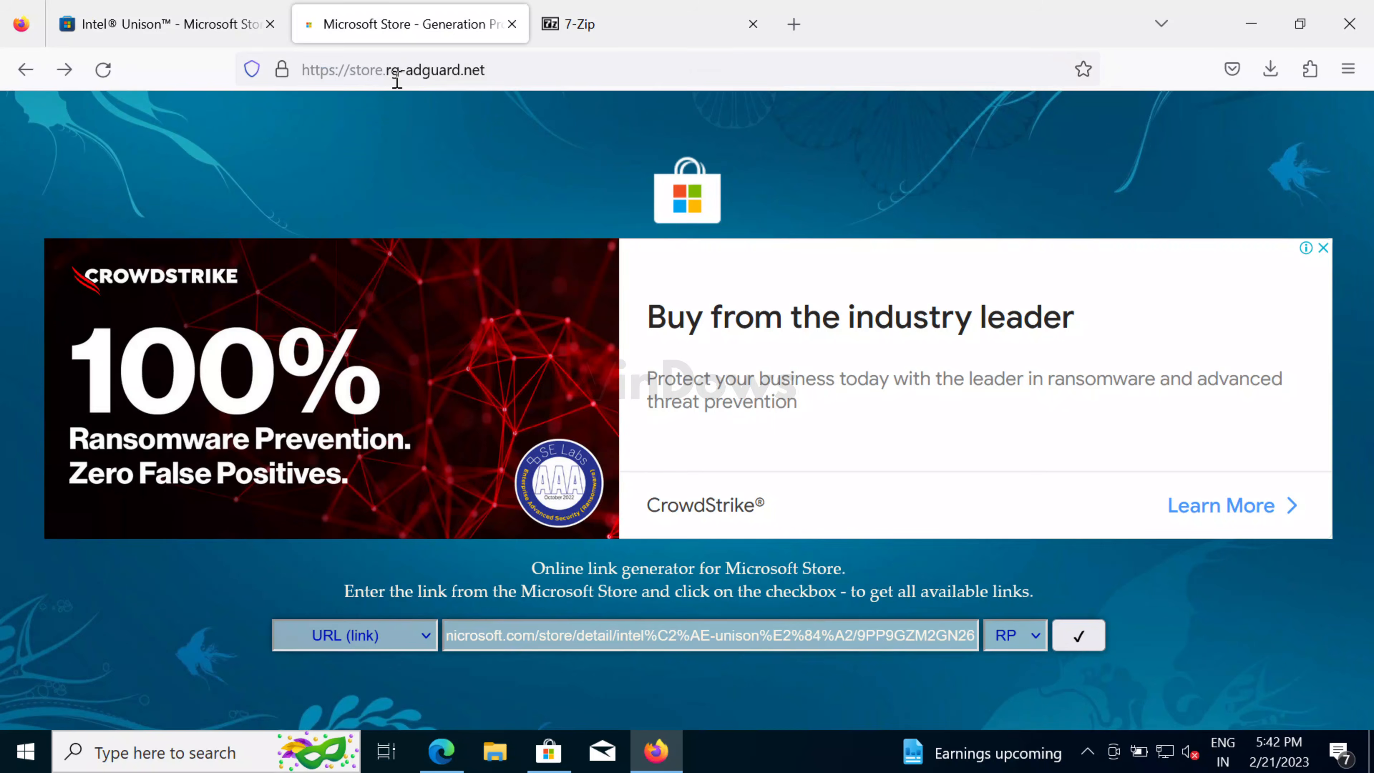
left_click(397, 70)
key("Return")
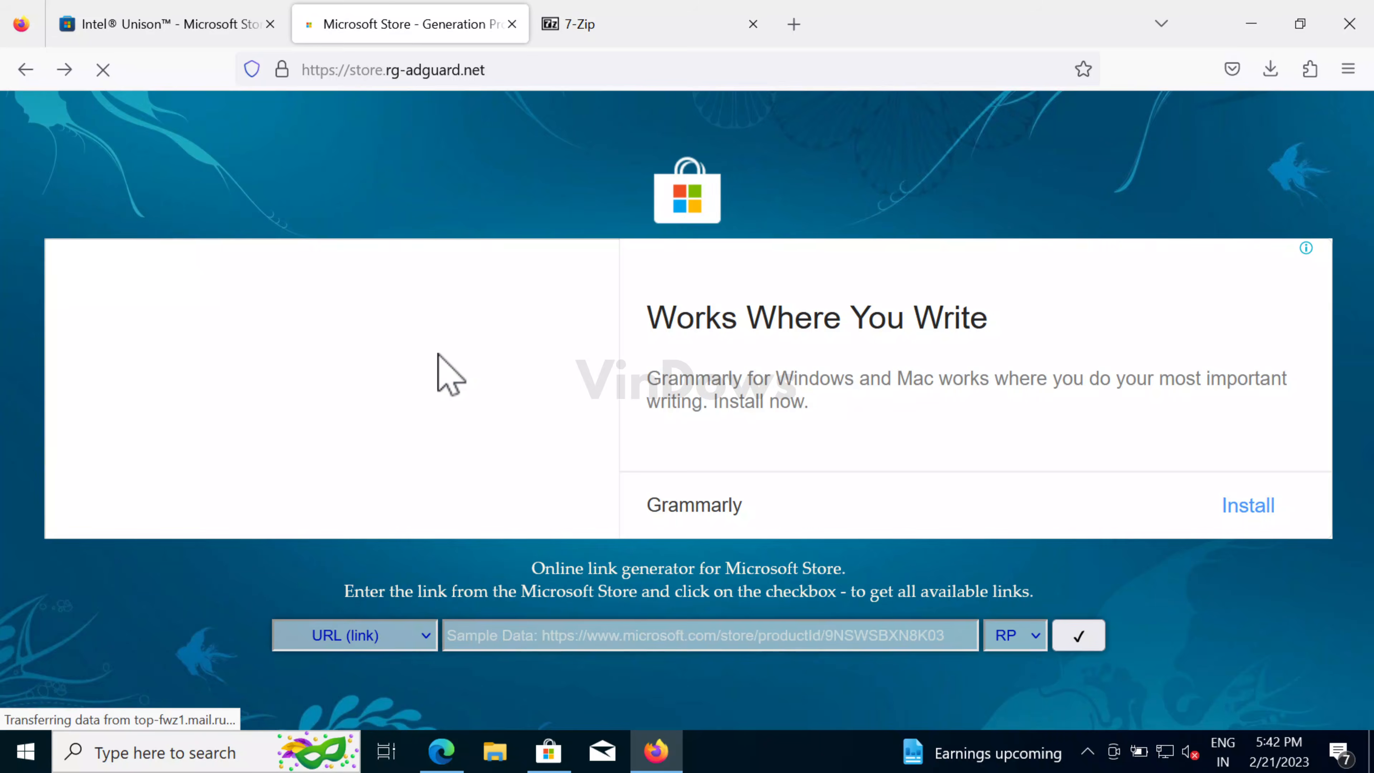
- Paste the Intel Unison Store link into the generator and list its download files
right_click(475, 644)
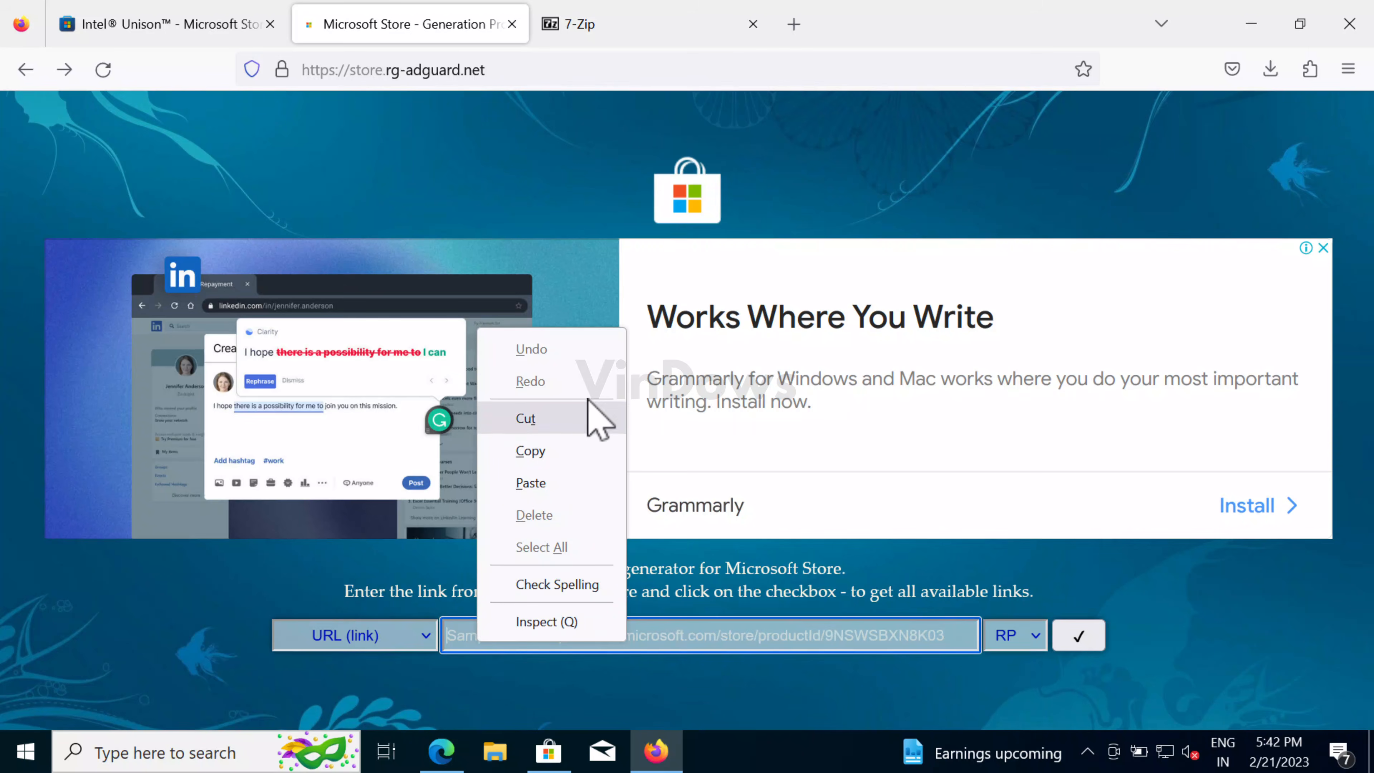
left_click(580, 486)
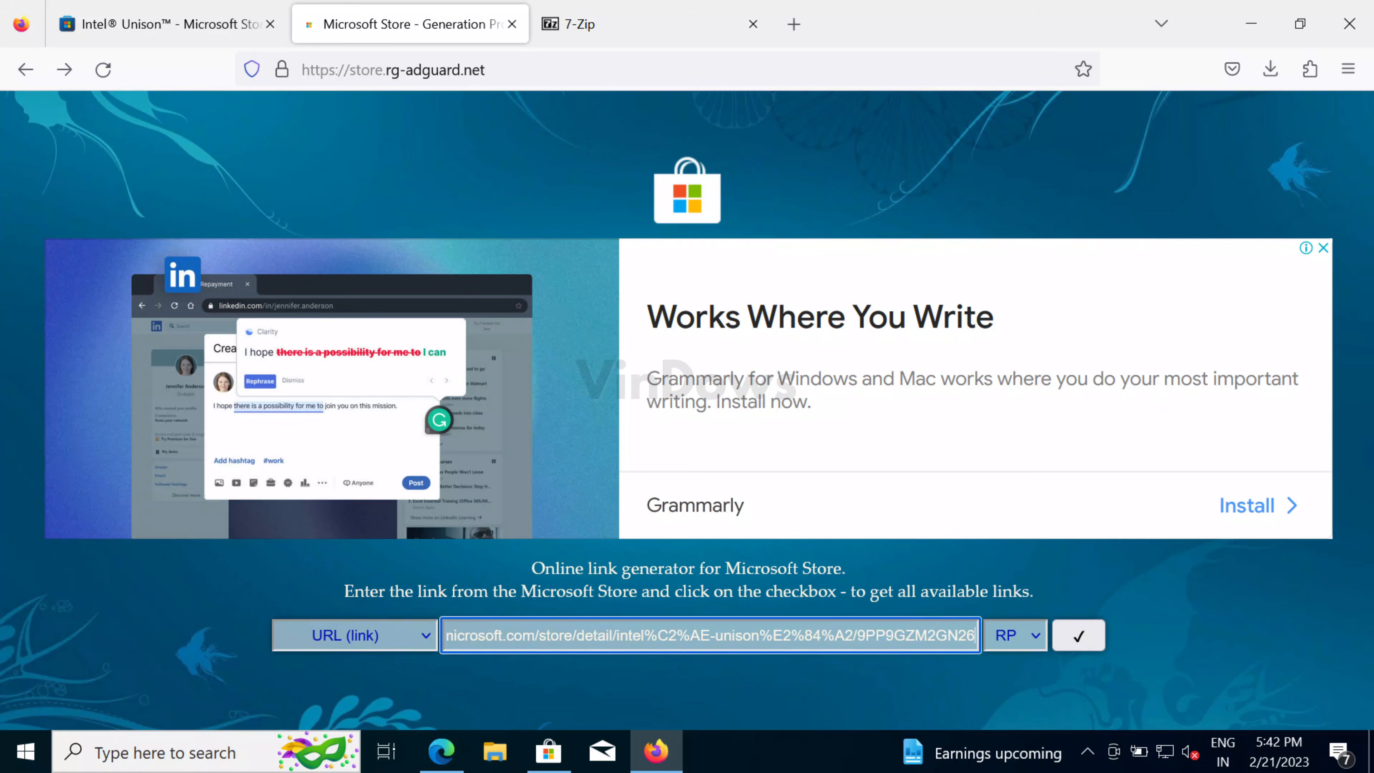
left_click(1080, 648)
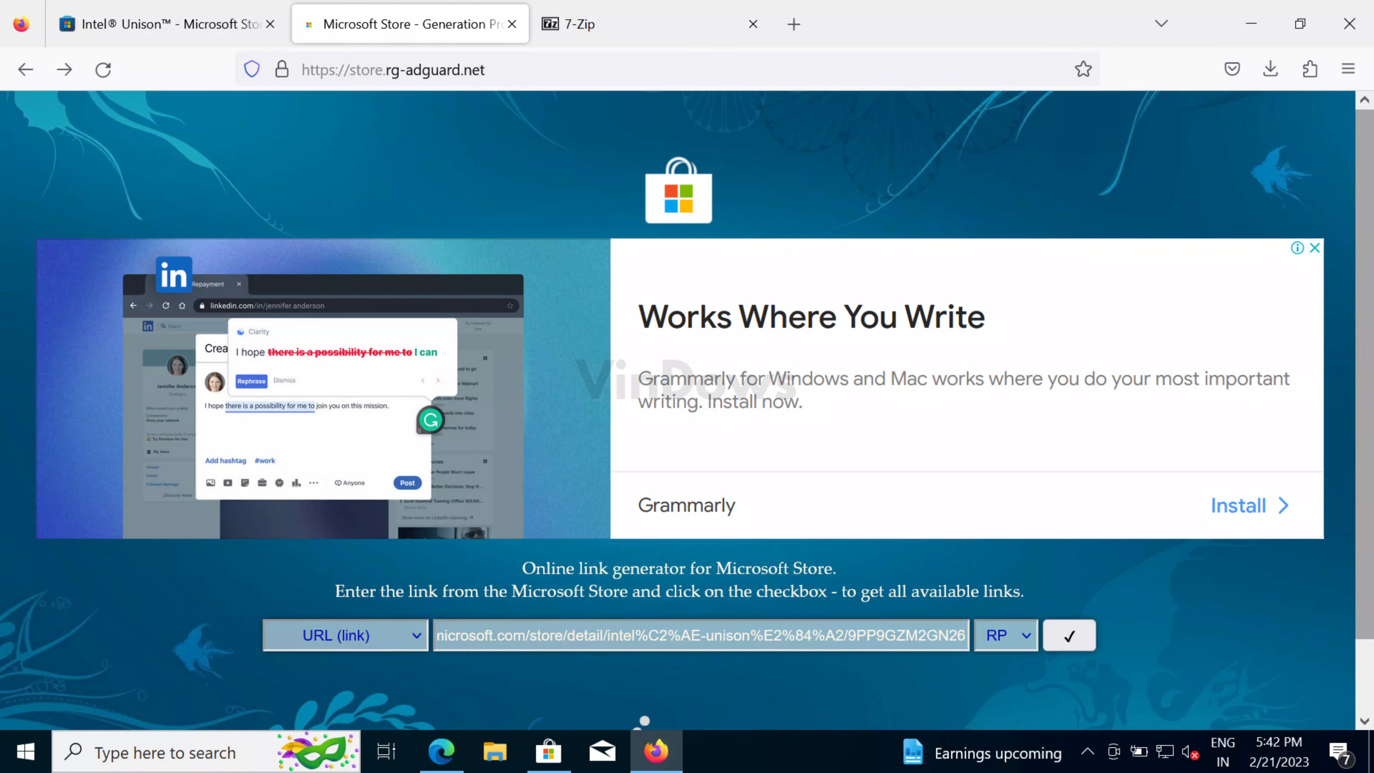
scroll(1364, 644, "down", 2)
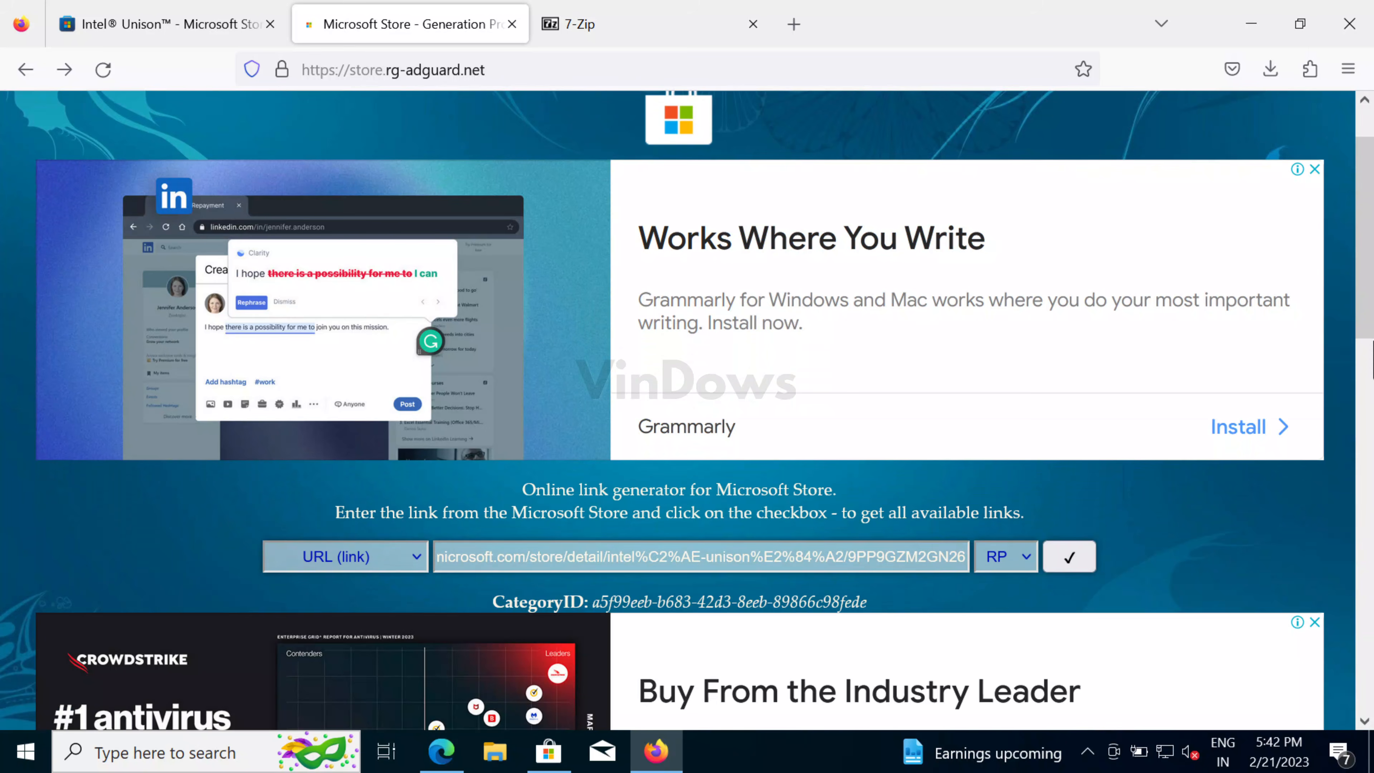
scroll(1363, 644, "down", 10)
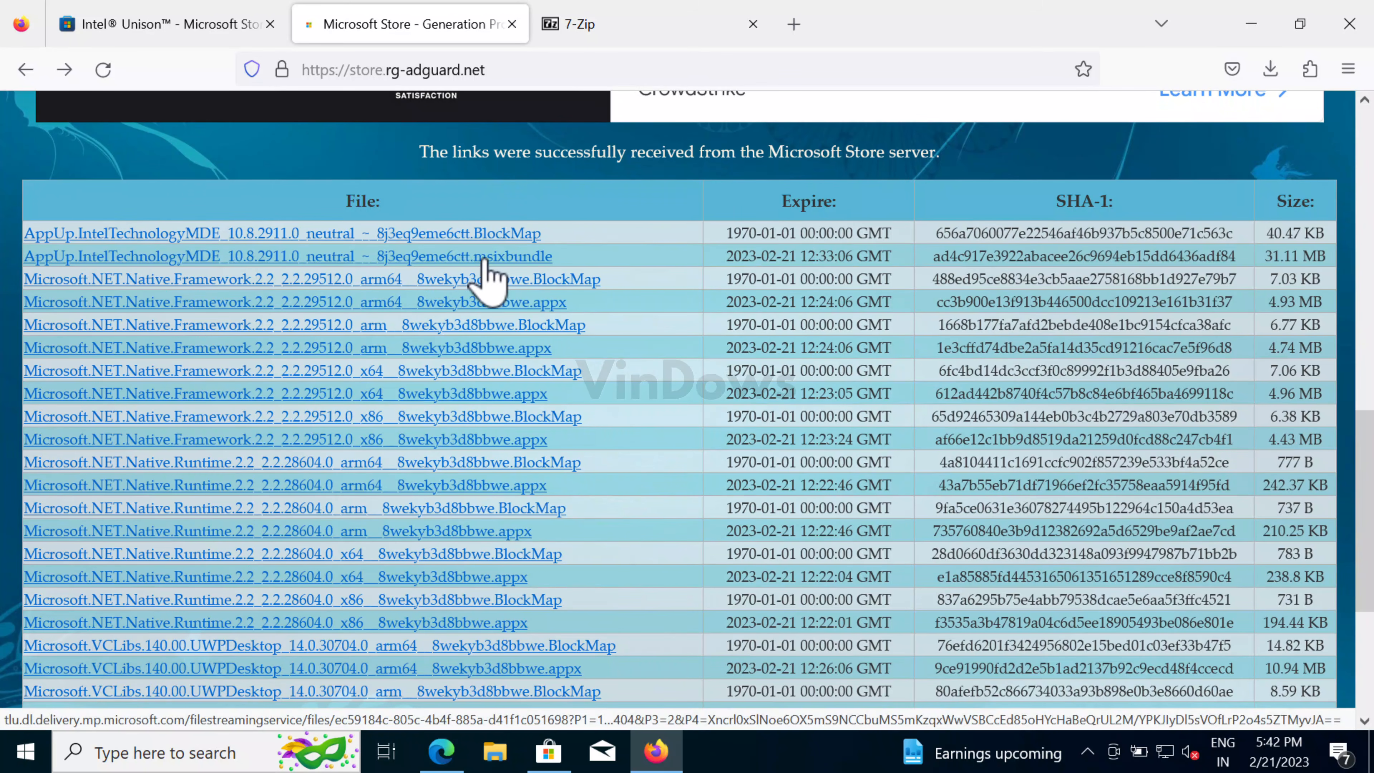
- Download the AppUp.IntelTechnologyMDE msixbundle, allowing the blocked download to proceed
left_click(744, 242)
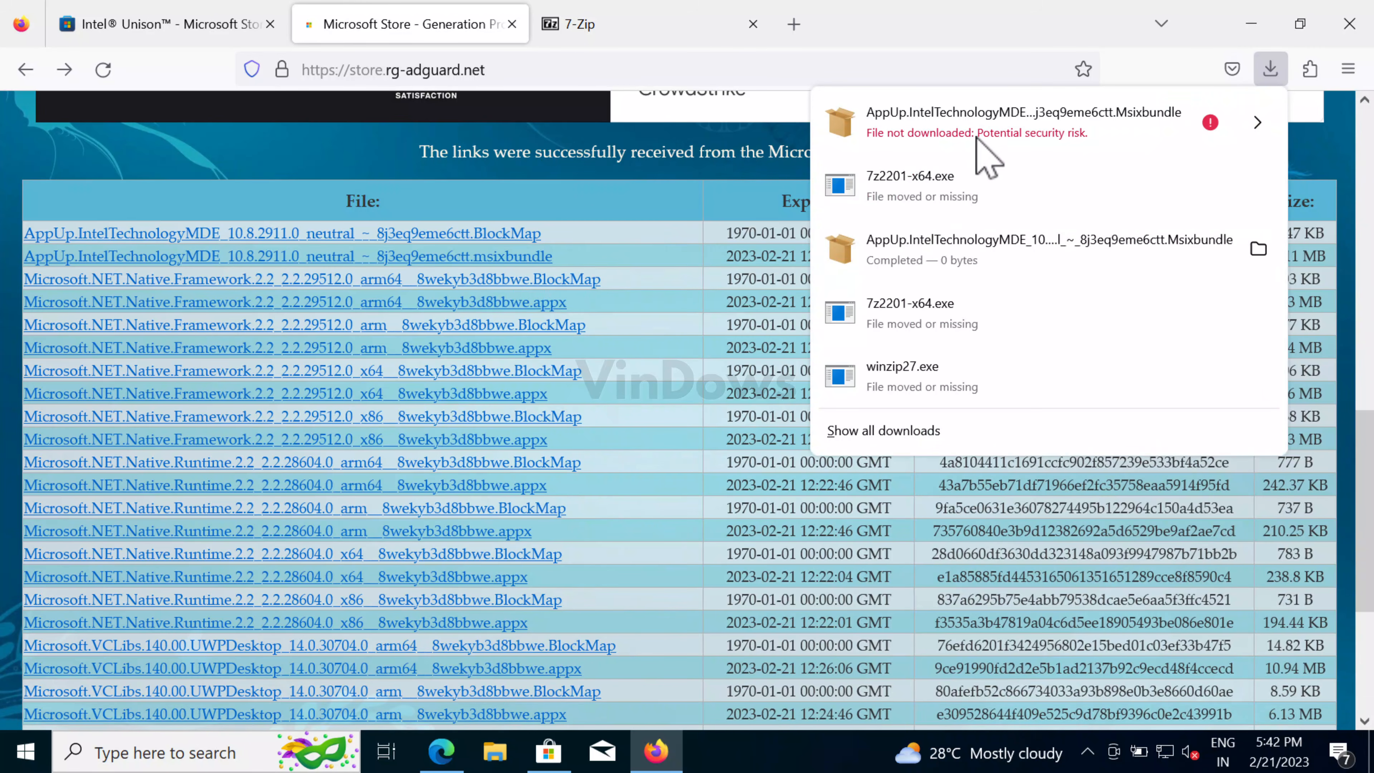
left_click(1256, 125)
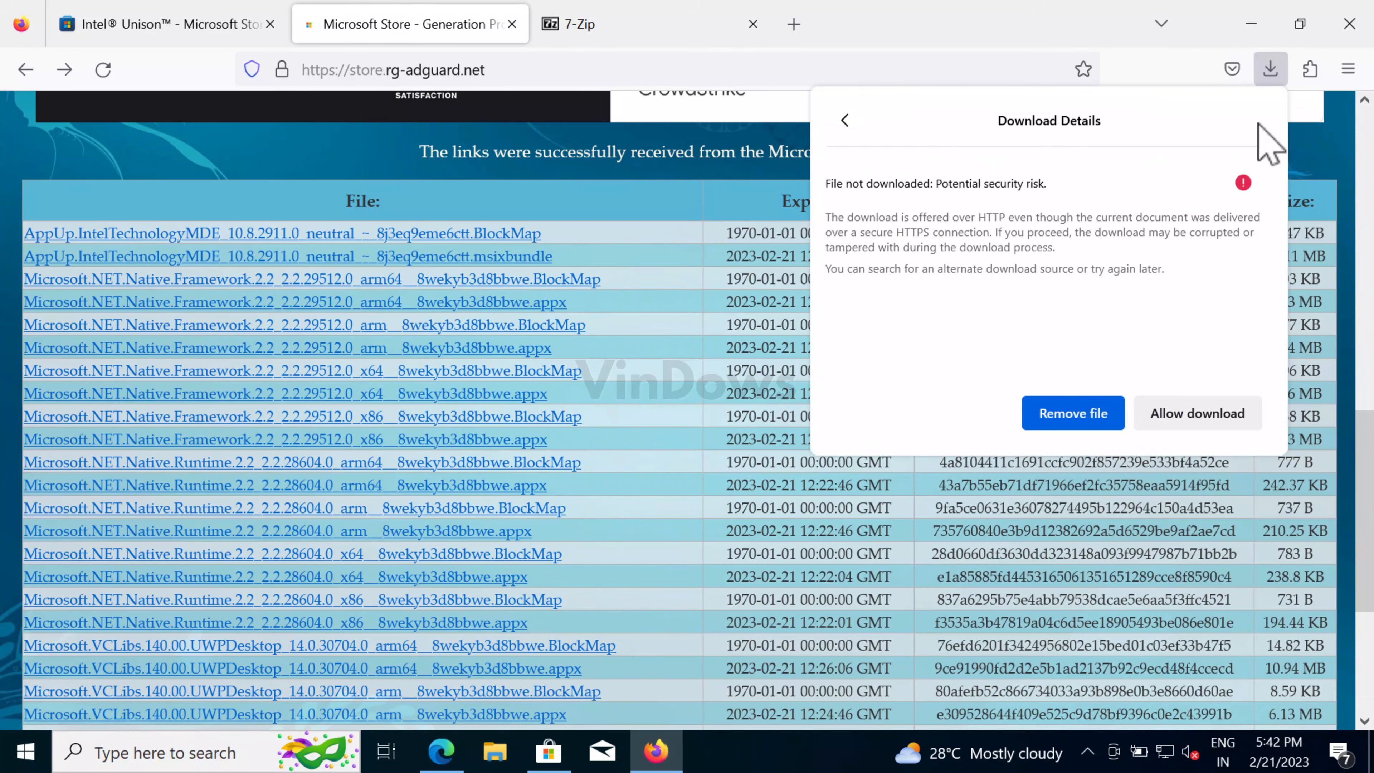
left_click(1198, 417)
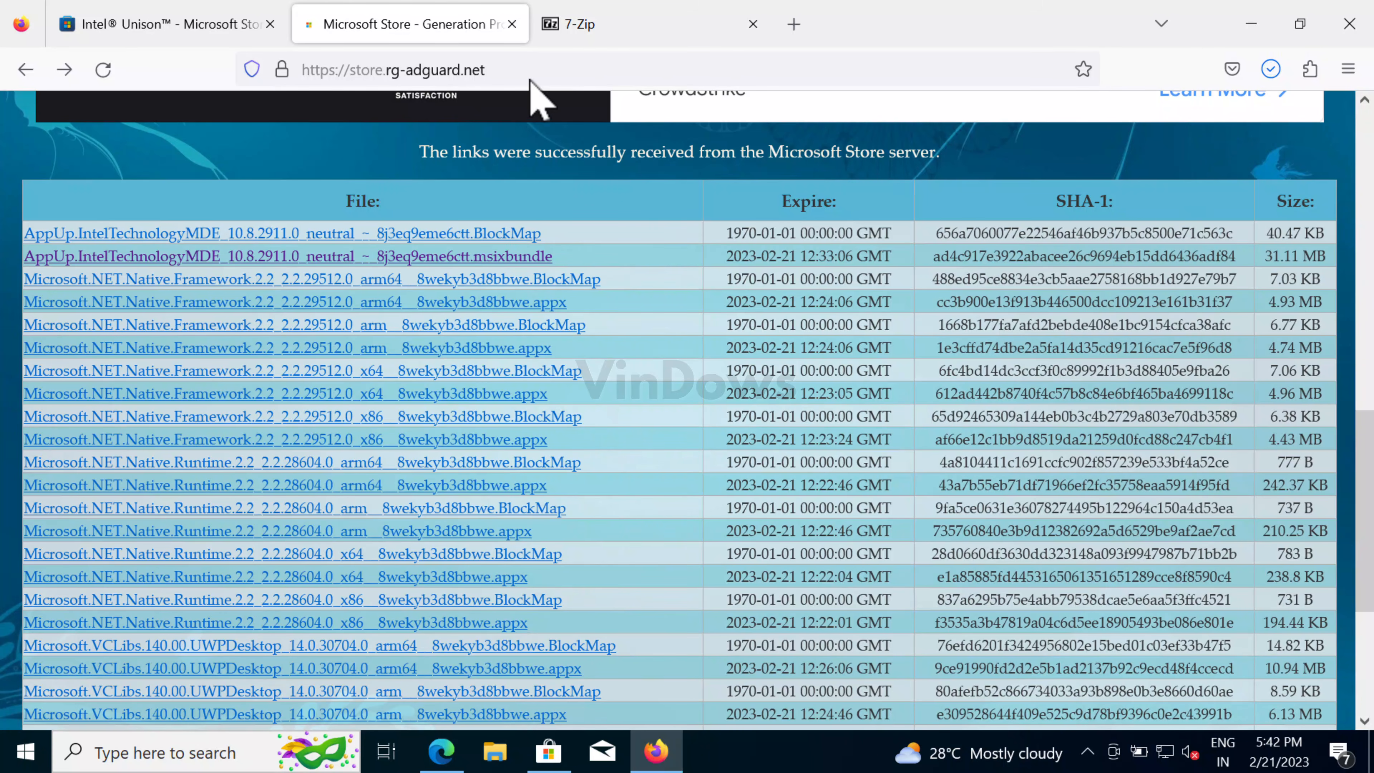
- Download the 64-bit 7-Zip 22.01 installer and install it from the Downloads folder
left_click(579, 24)
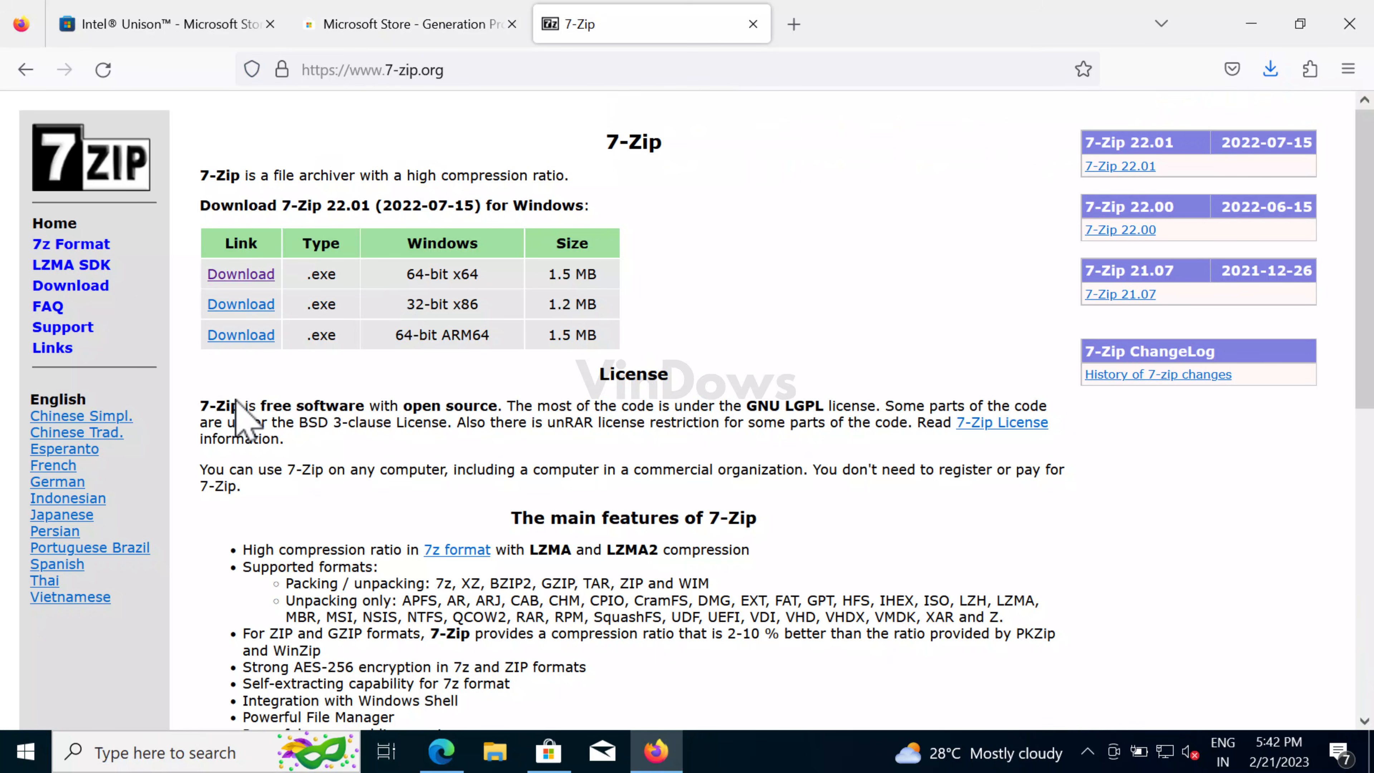
left_click(243, 275)
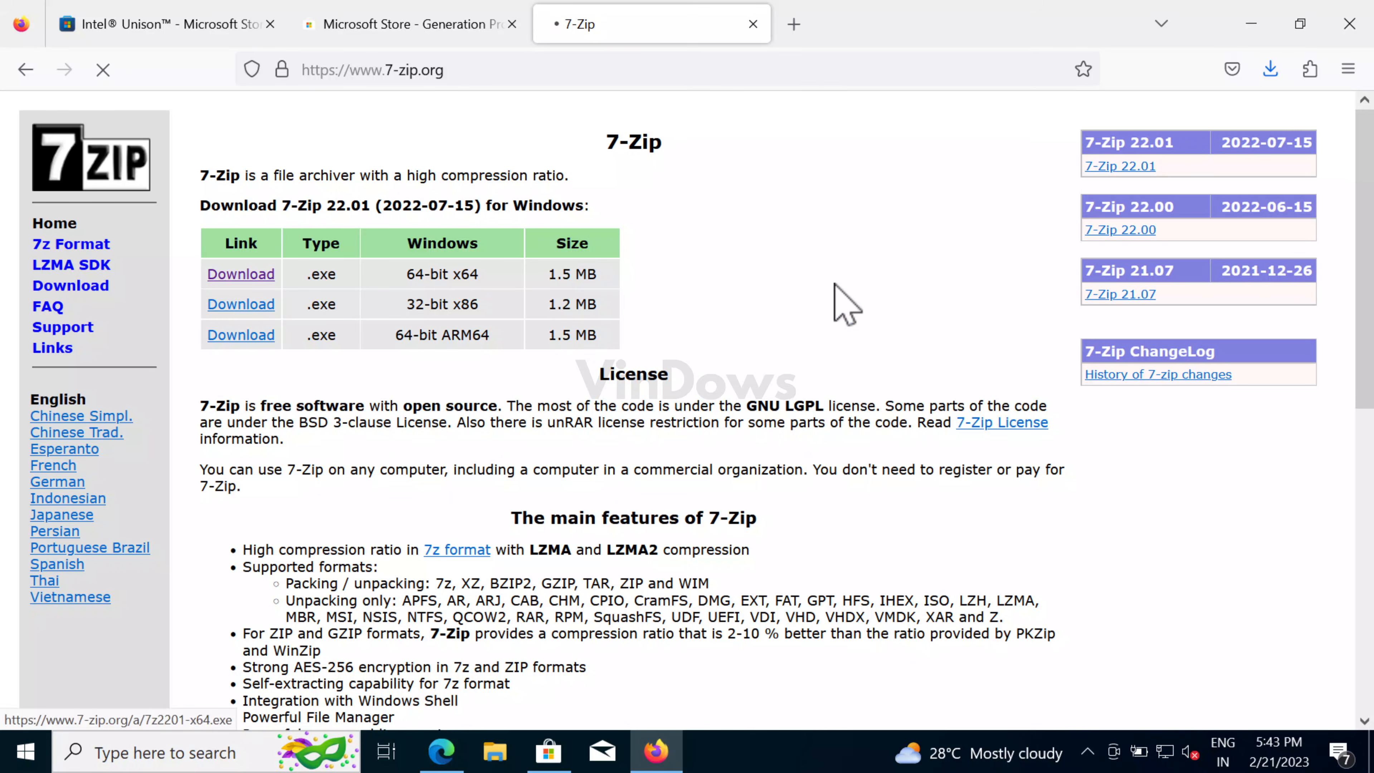
left_click(1252, 24)
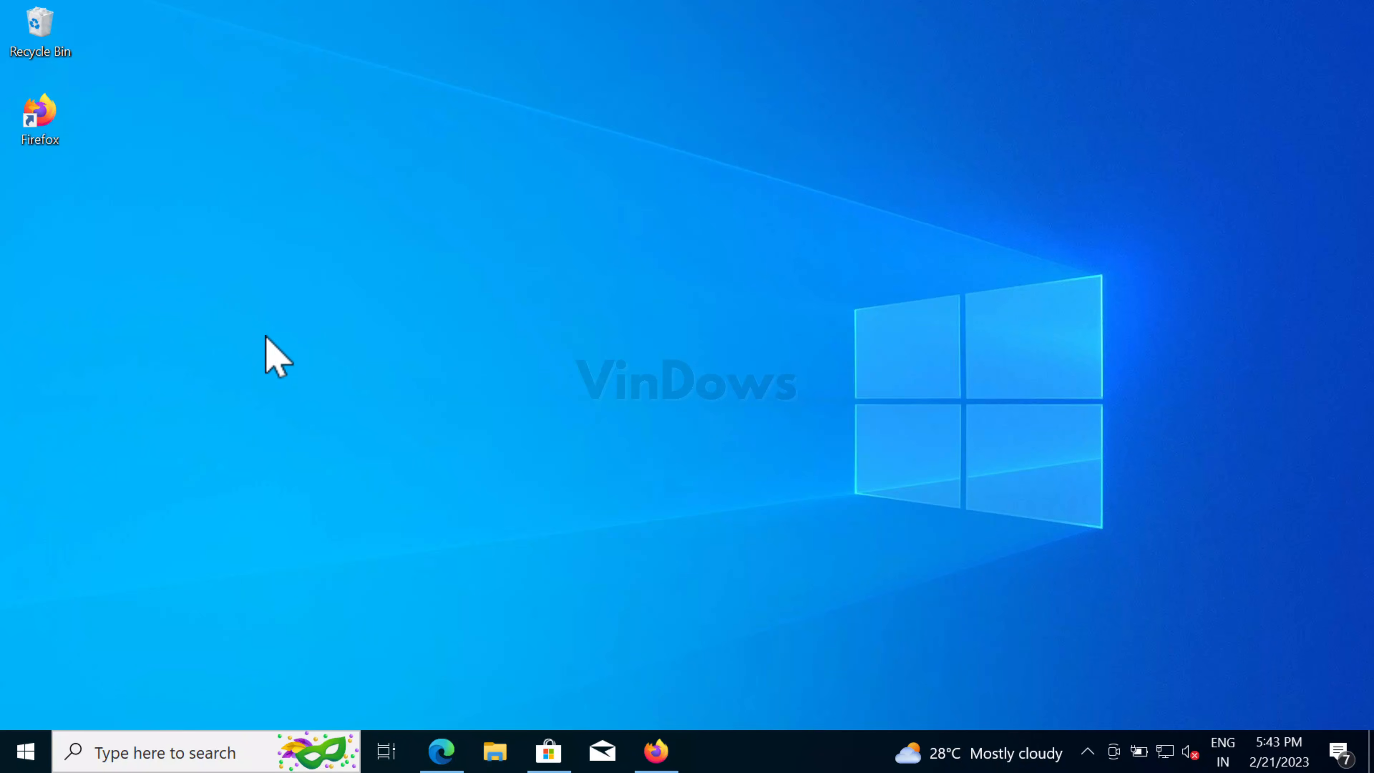
key("super+e")
left_click(89, 175)
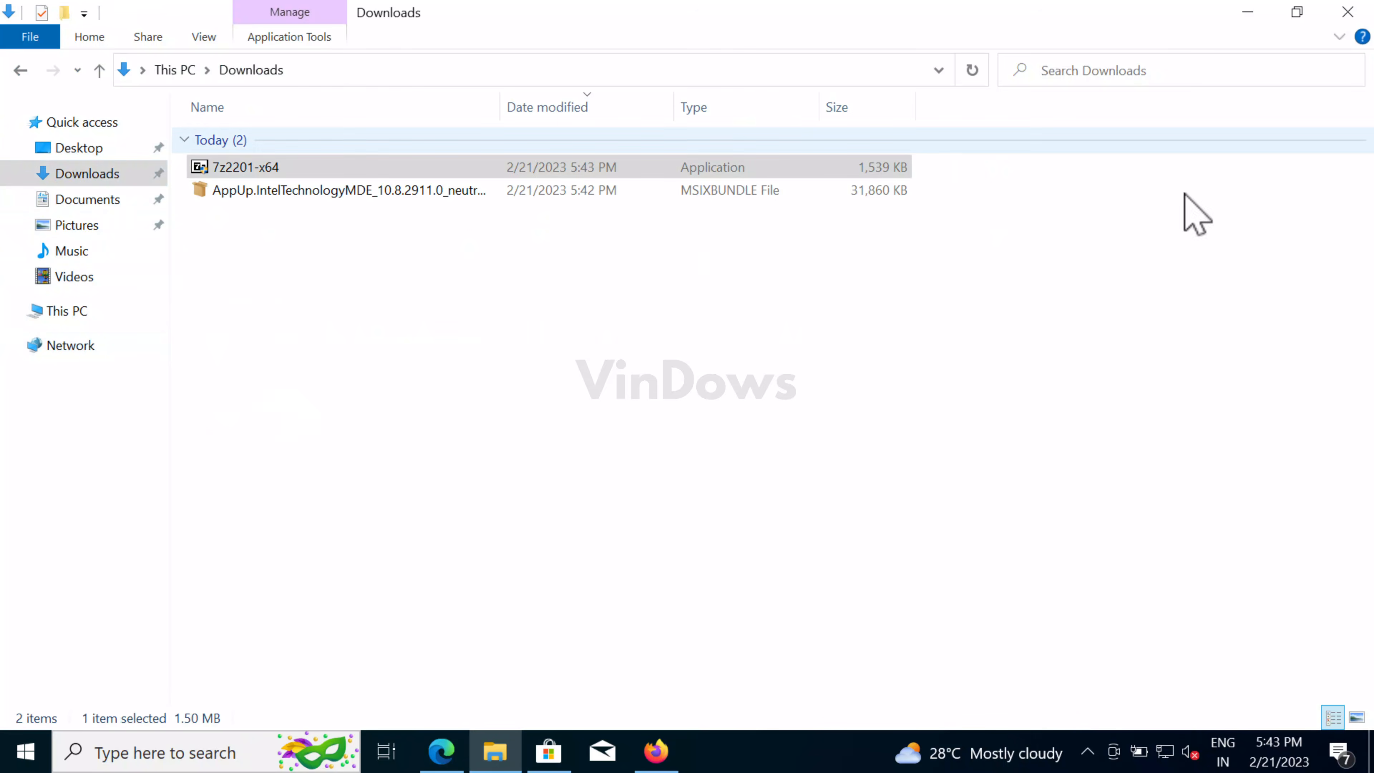
double_click(242, 169)
left_click(506, 552)
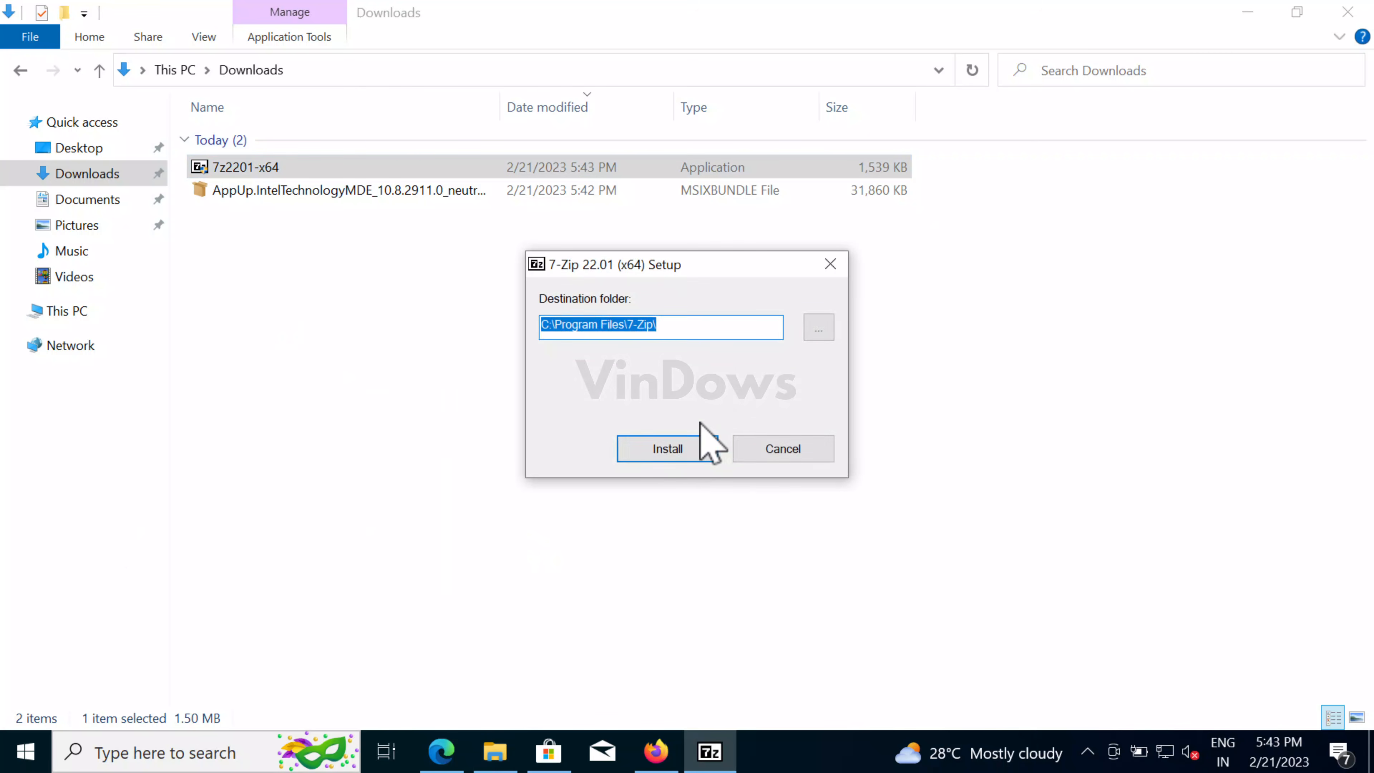
left_click(704, 442)
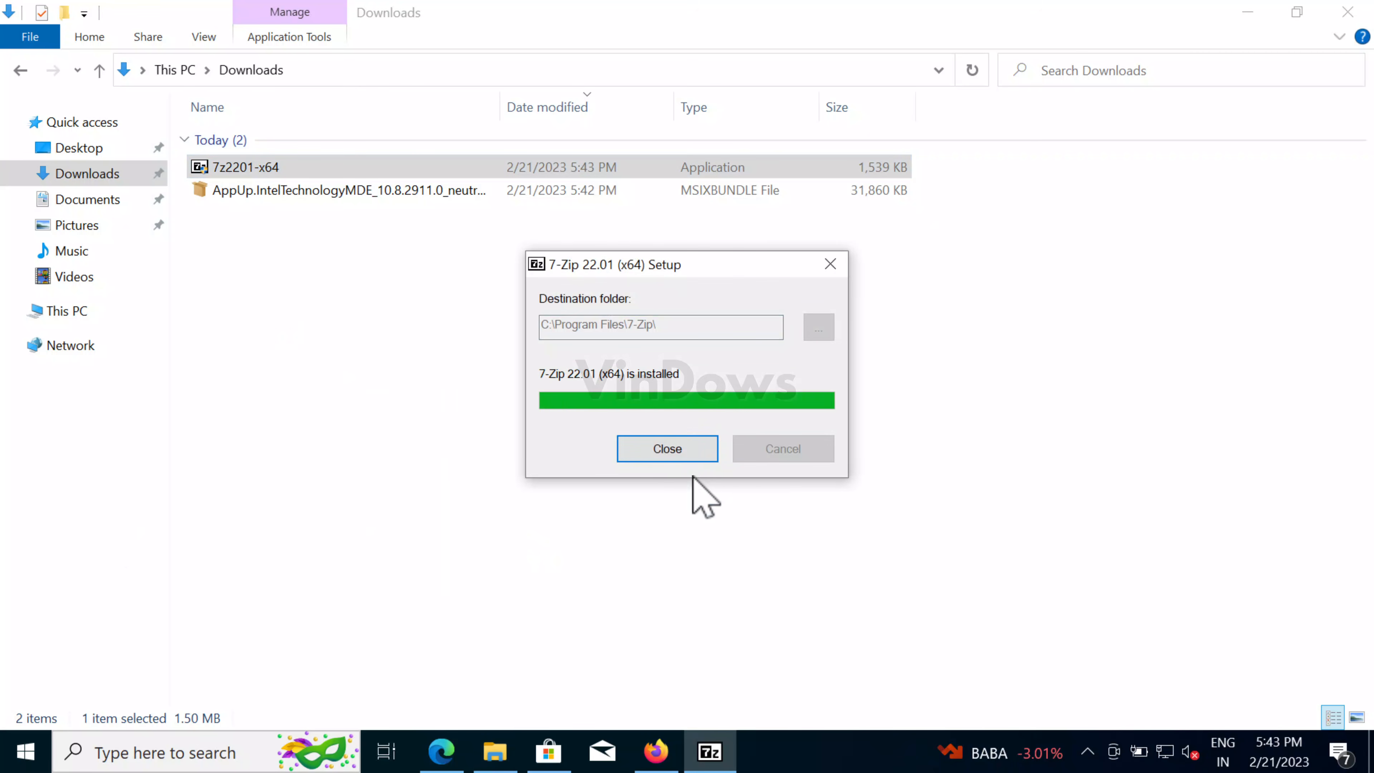
left_click(674, 455)
left_click(421, 192)
right_click(420, 191)
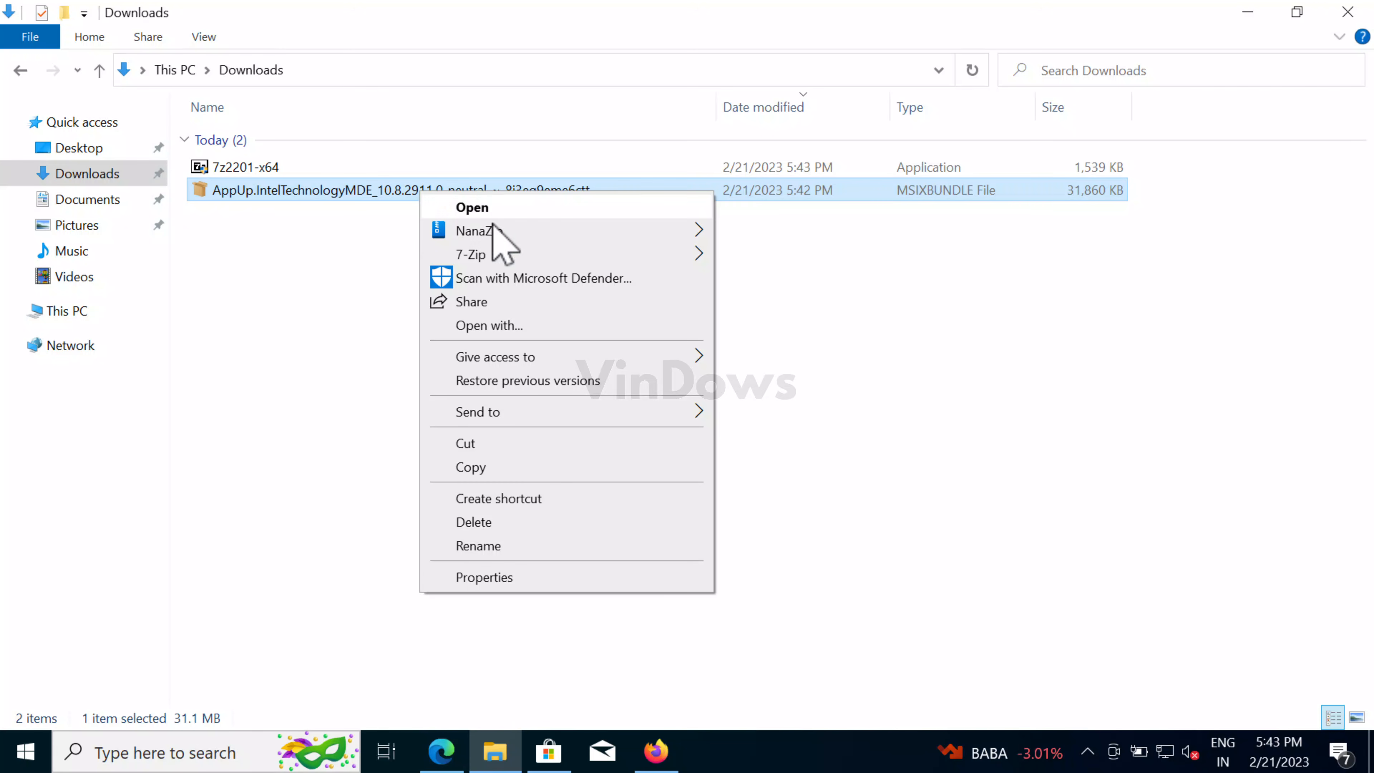
- Extract the AppUp msixbundle with 7-Zip into its own folder and open it
mouse_move(575, 256)
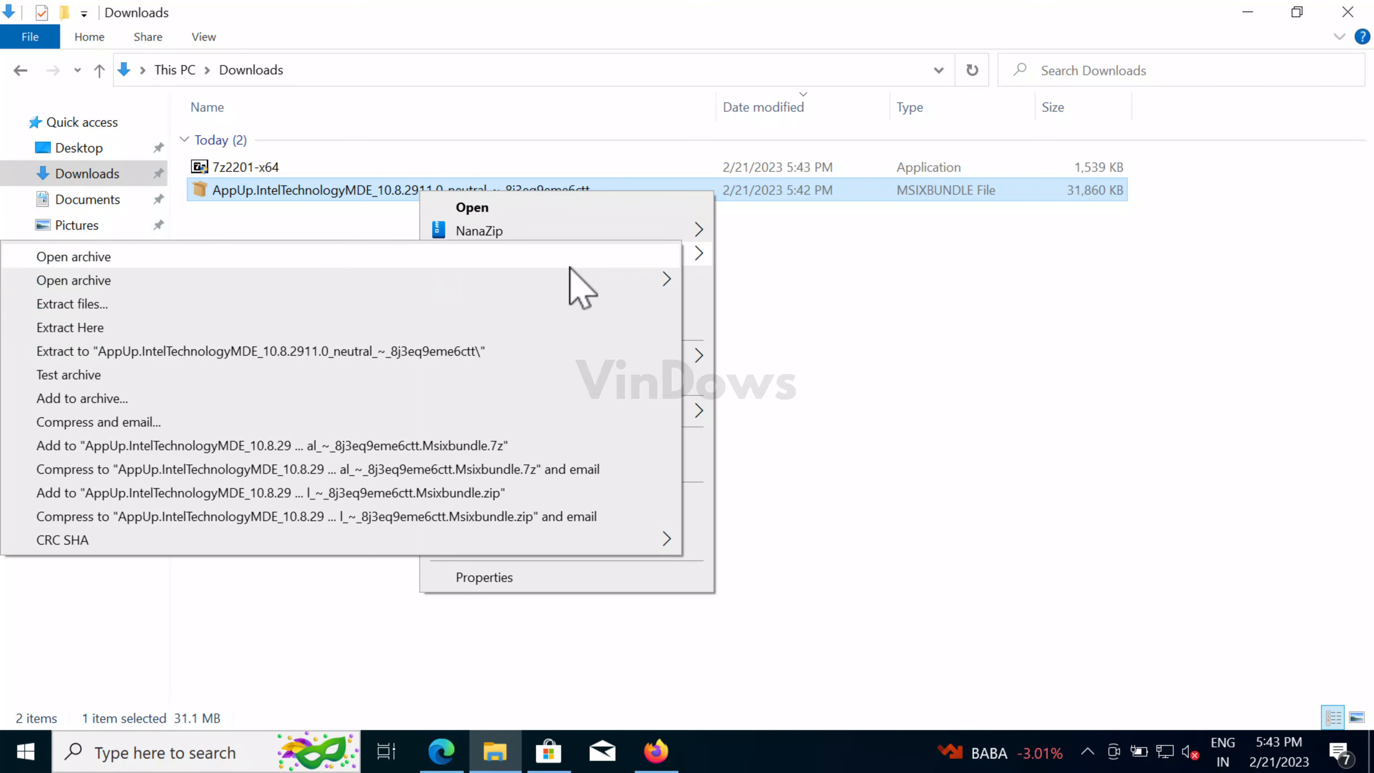
left_click(524, 357)
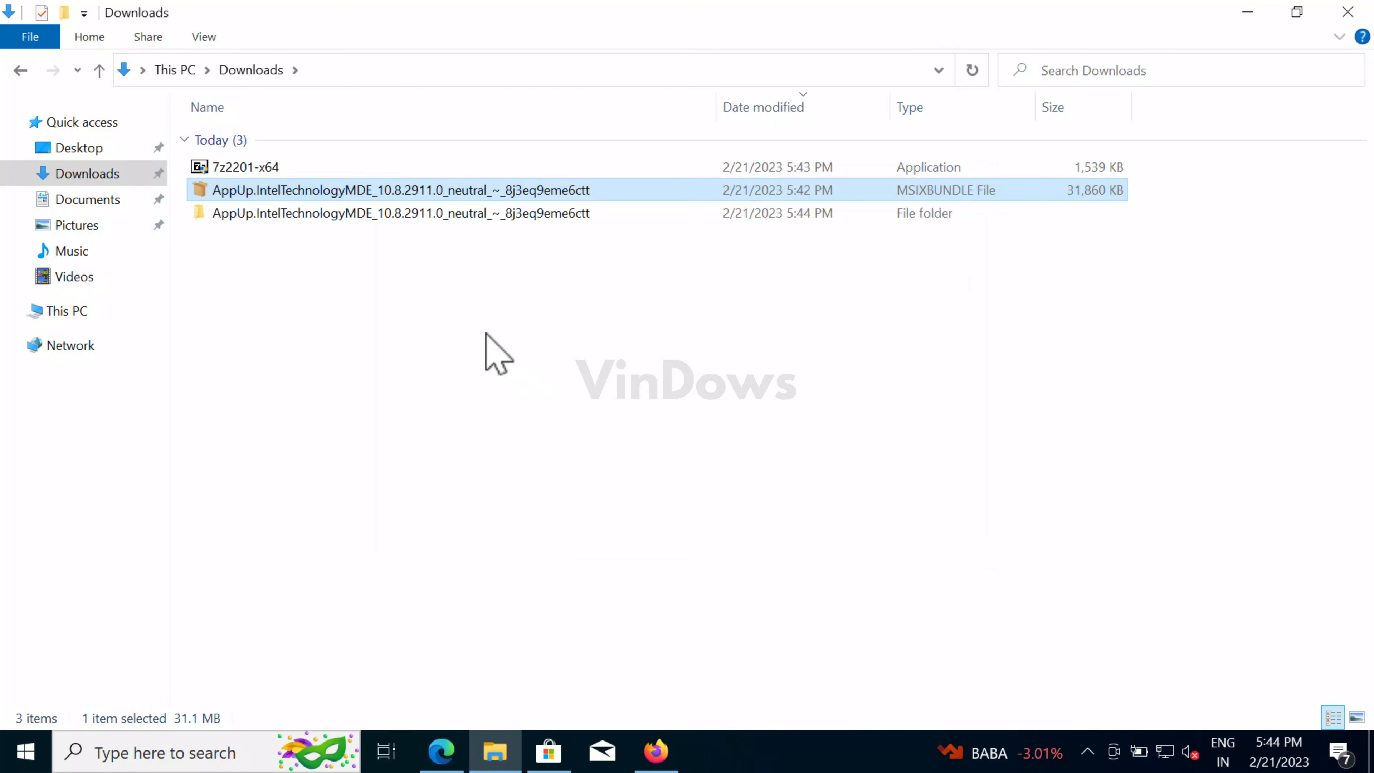
double_click(342, 214)
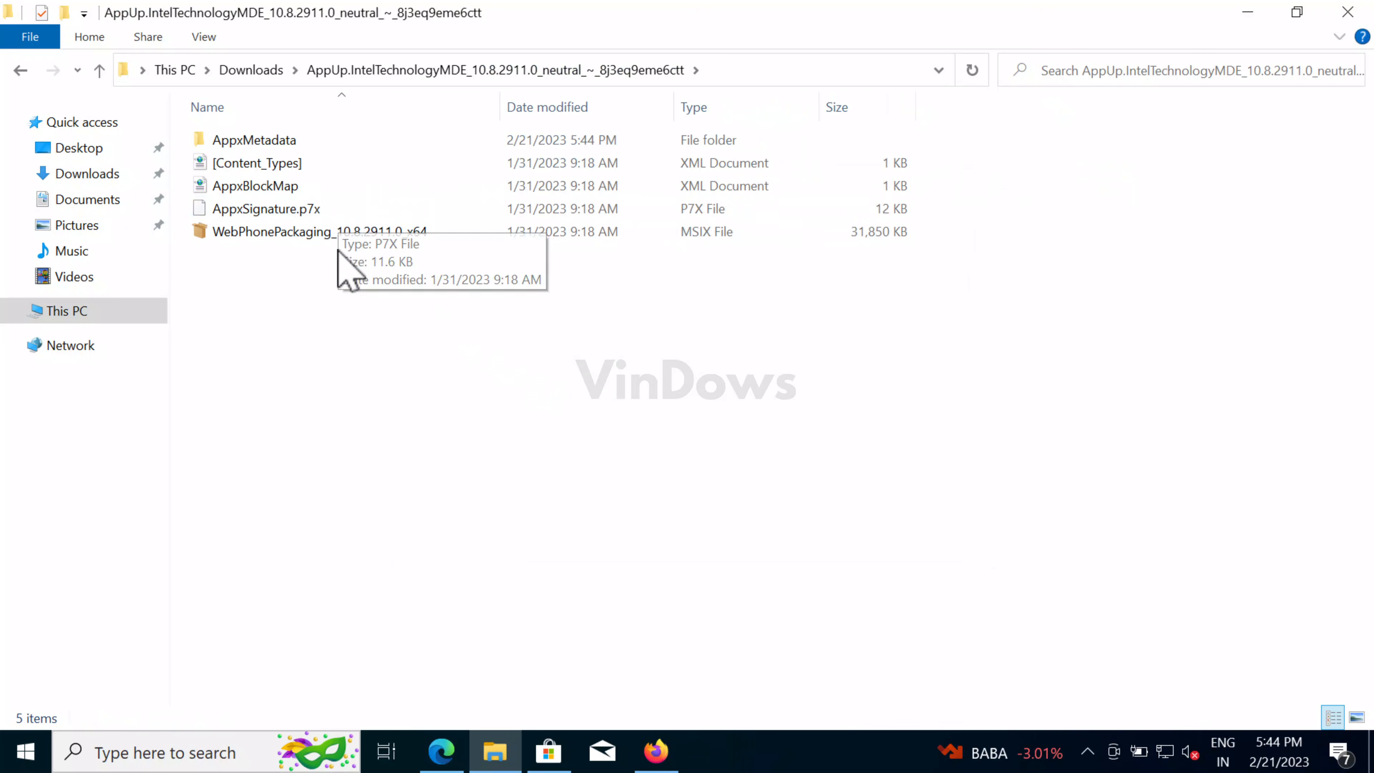
- Extract WebPhonePackaging_10.8.2911.0_x64 into a same-named folder and open it
right_click(395, 239)
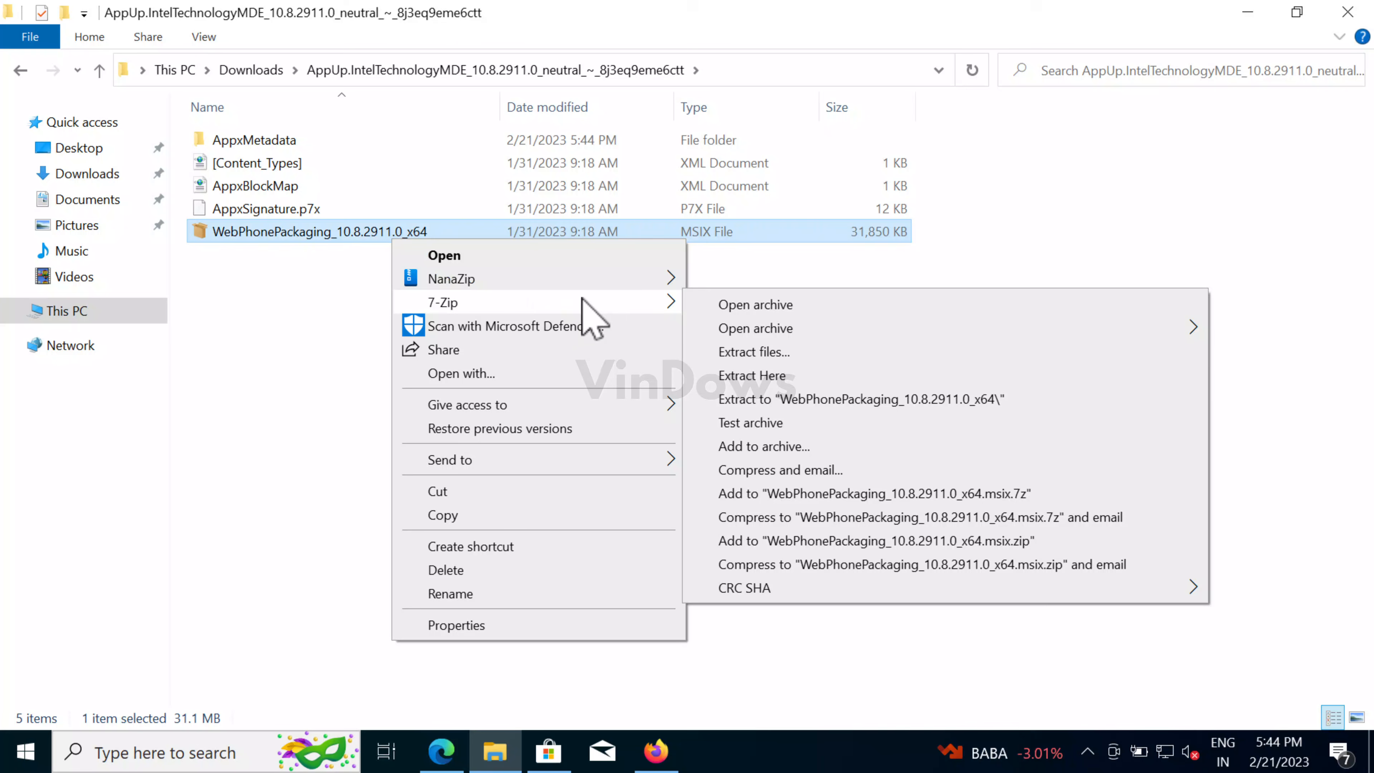
mouse_move(622, 303)
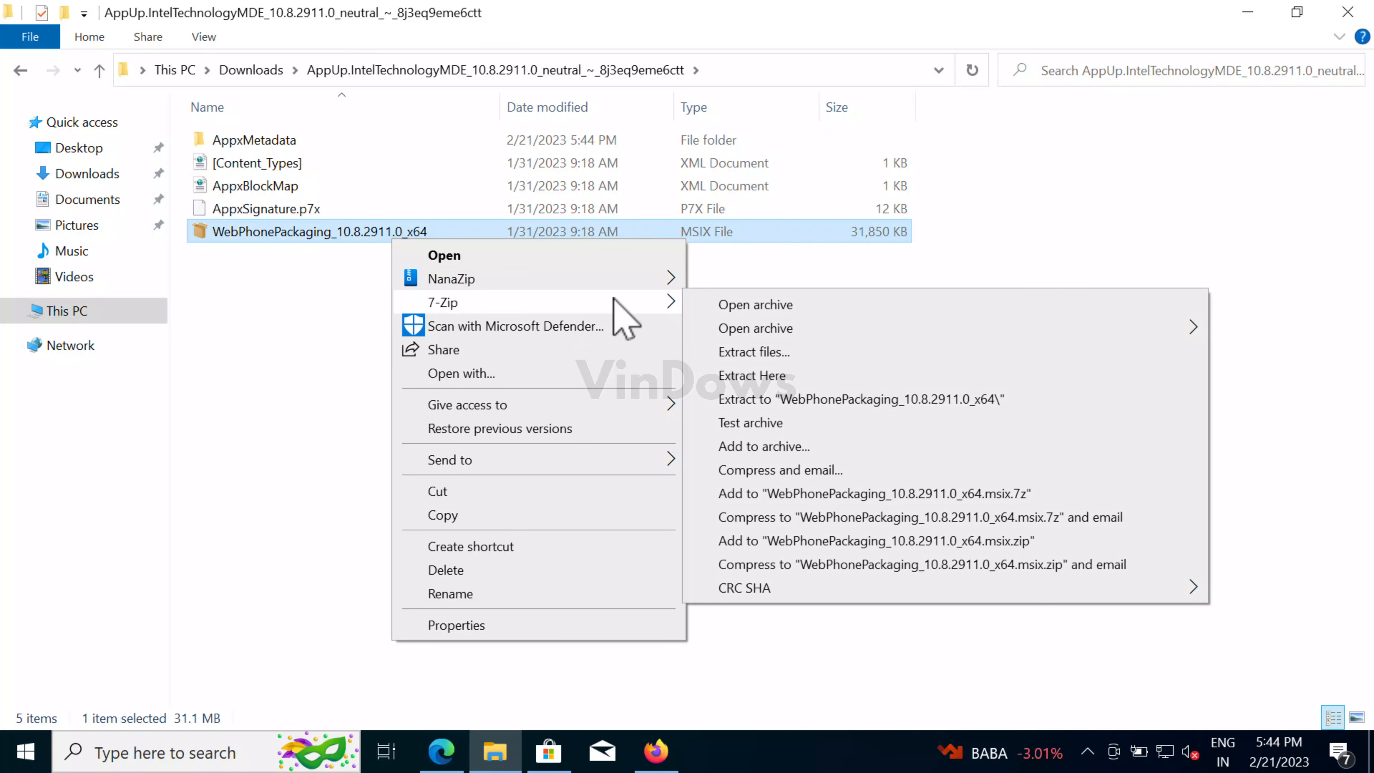
left_click(755, 403)
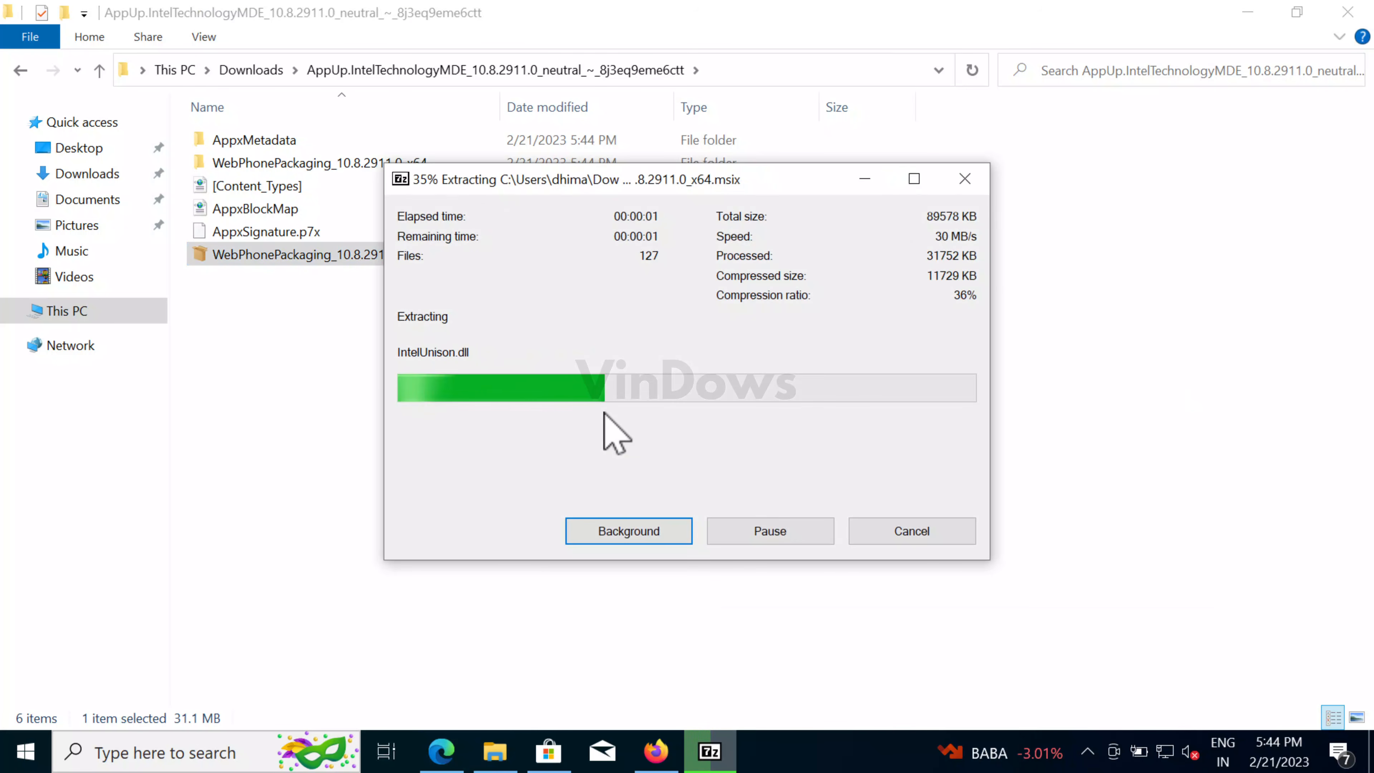
double_click(356, 164)
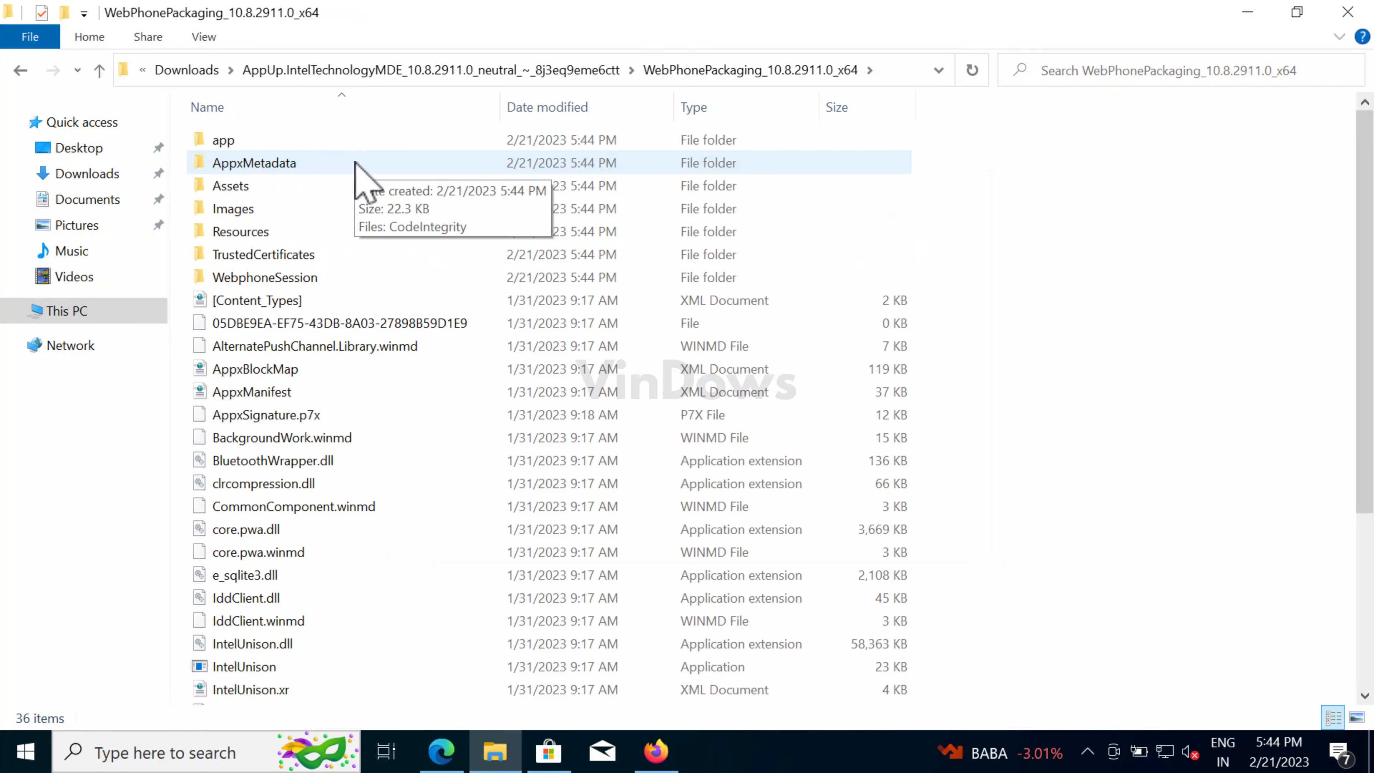
- Open AppxManifest with Notepad
left_click(338, 391)
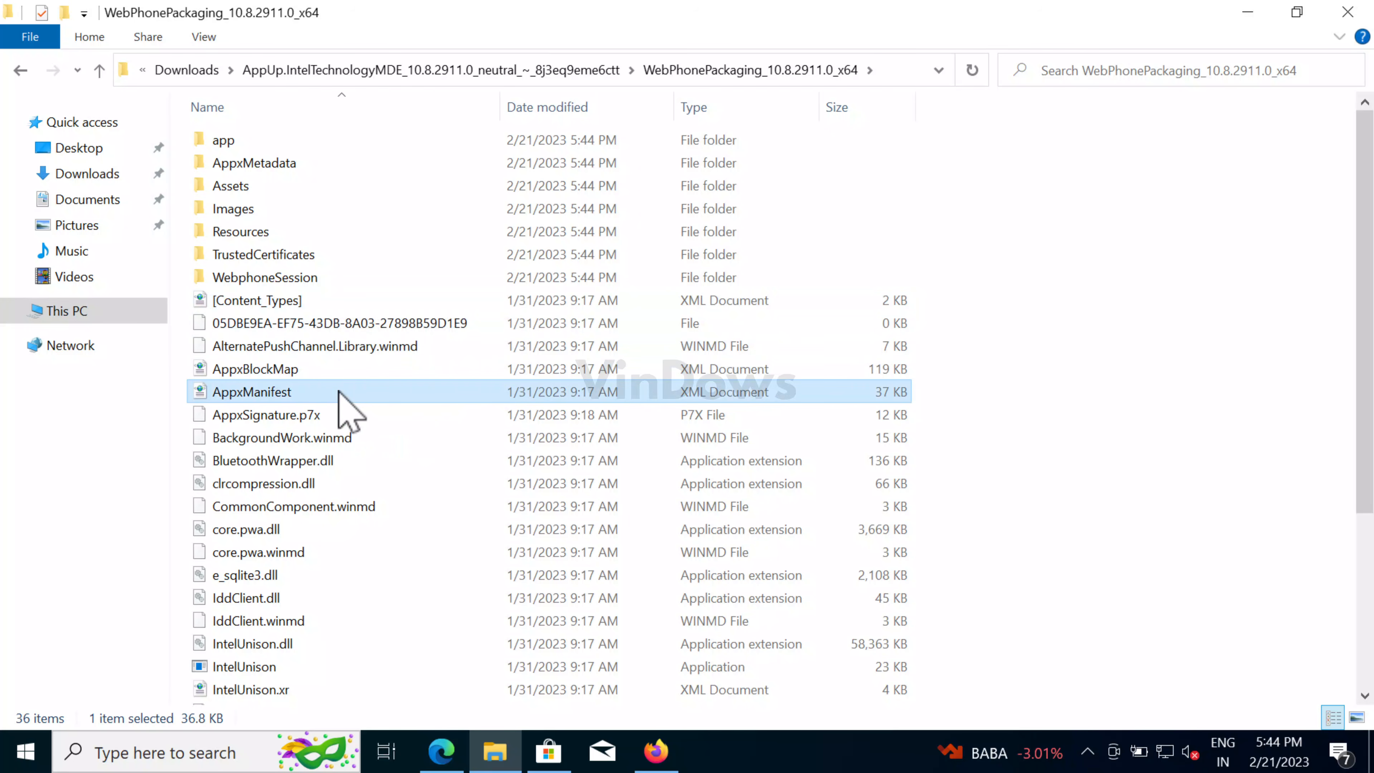
right_click(340, 392)
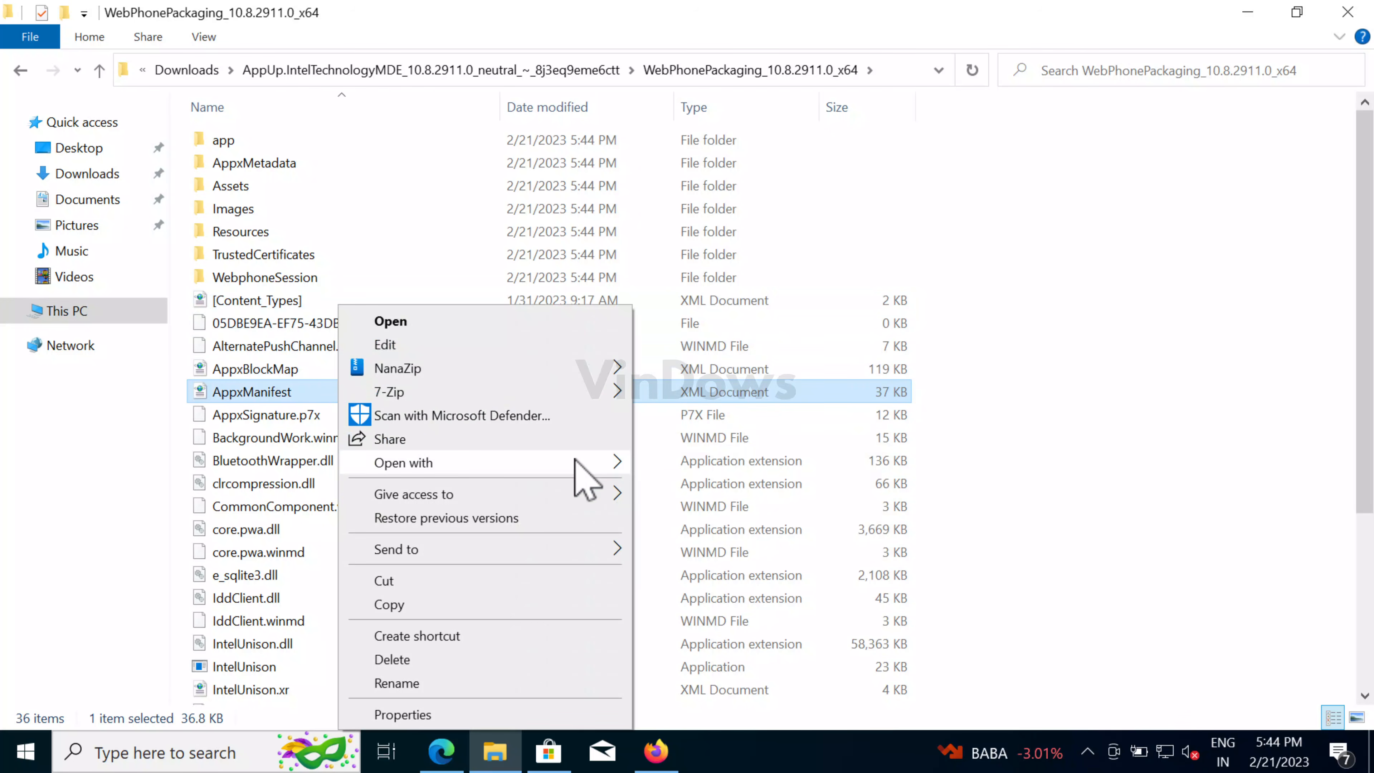
mouse_move(624, 462)
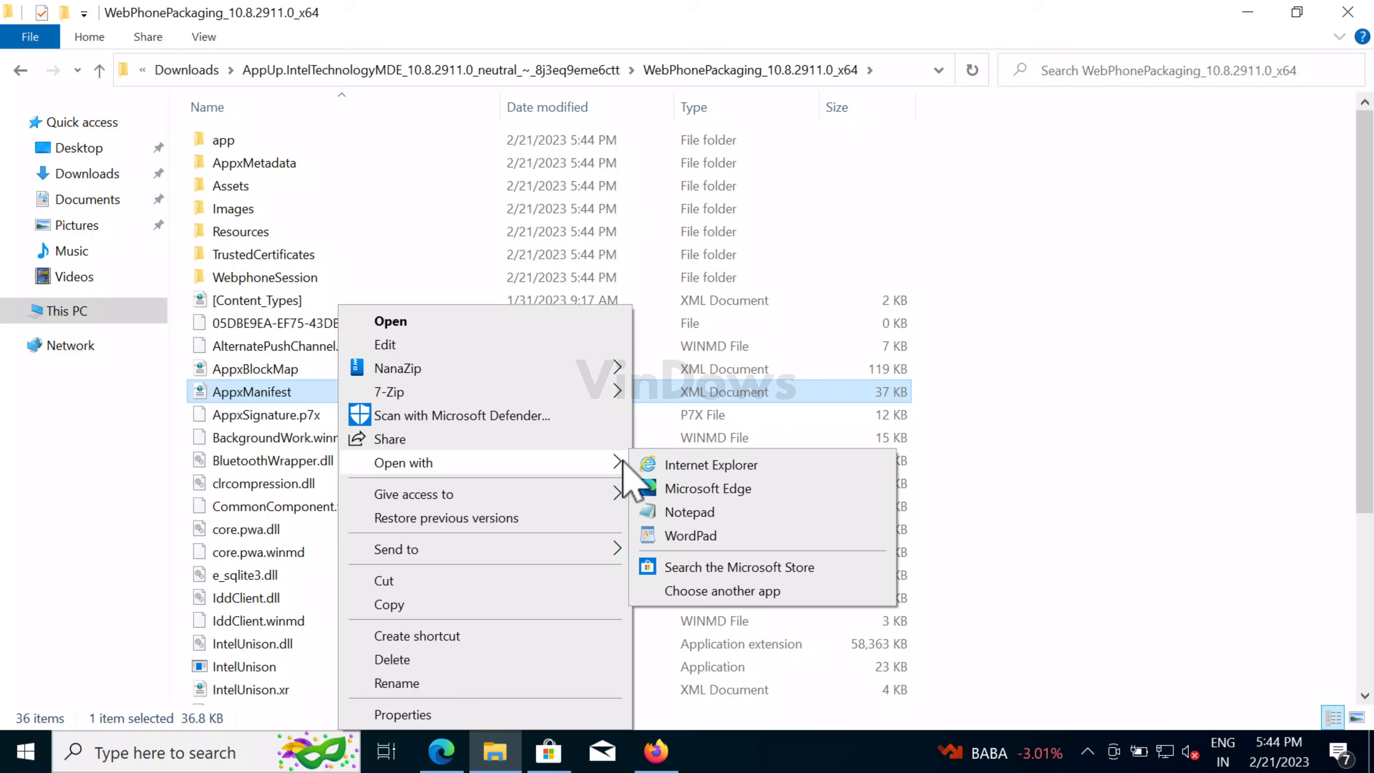
left_click(693, 511)
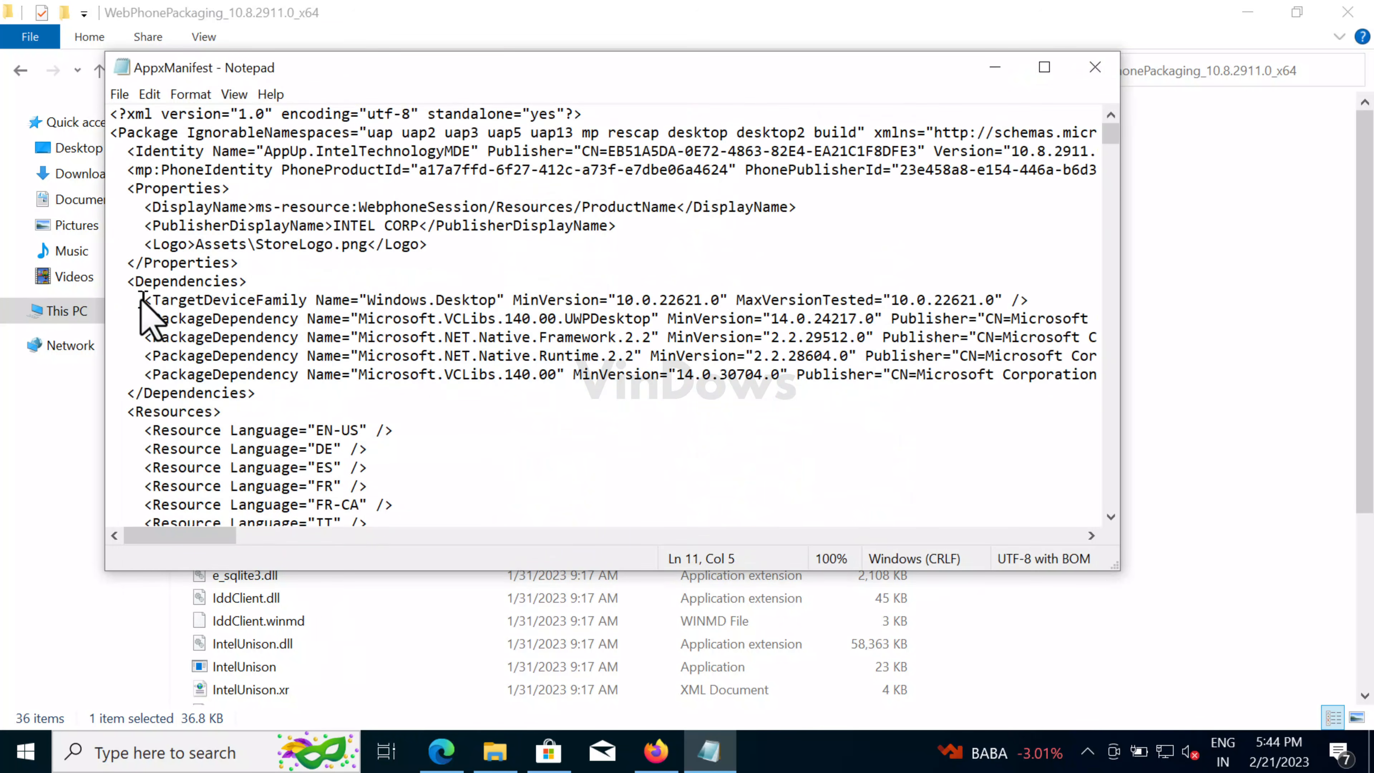
- Inspect the TargetDeviceFamily MinVersion 10.0.22621.0, then minimize Notepad
left_click_drag(144, 298, 1010, 298)
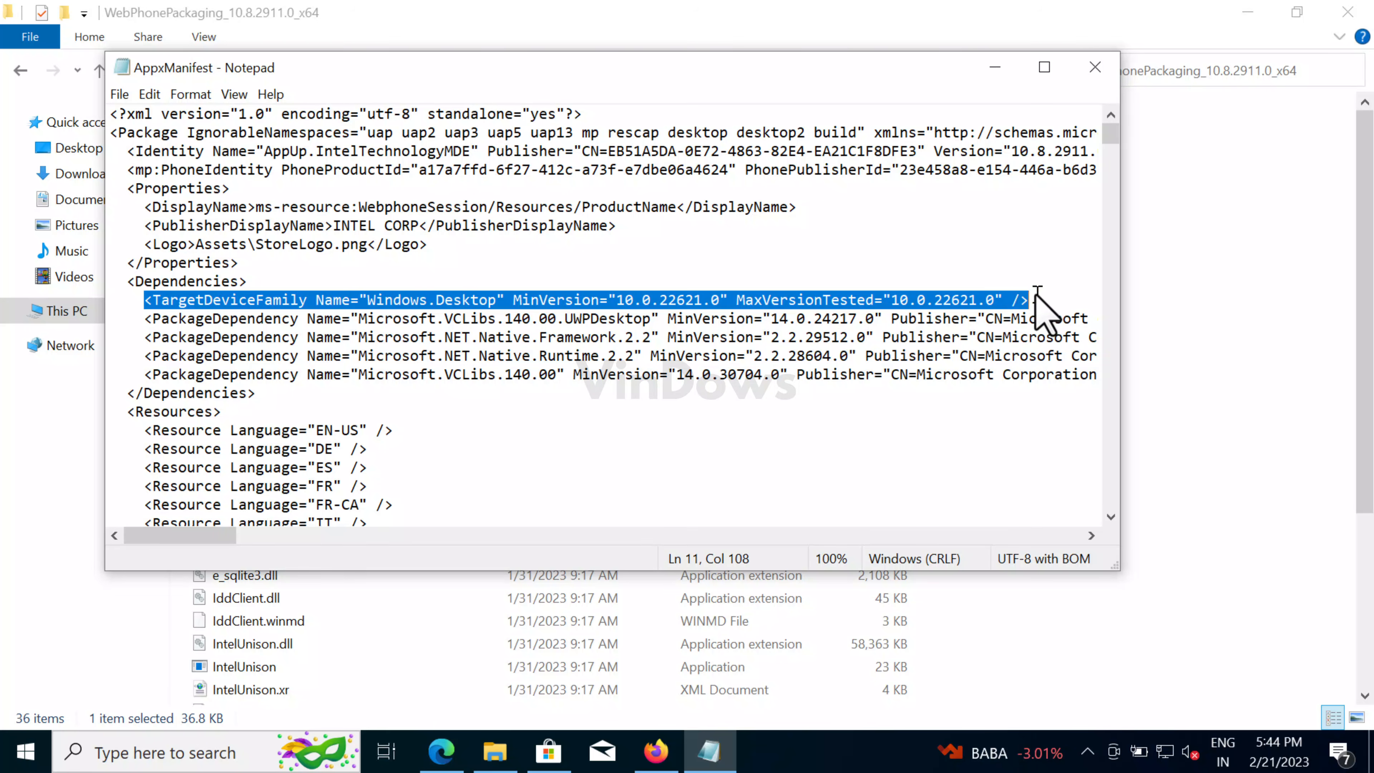
left_click(1038, 297)
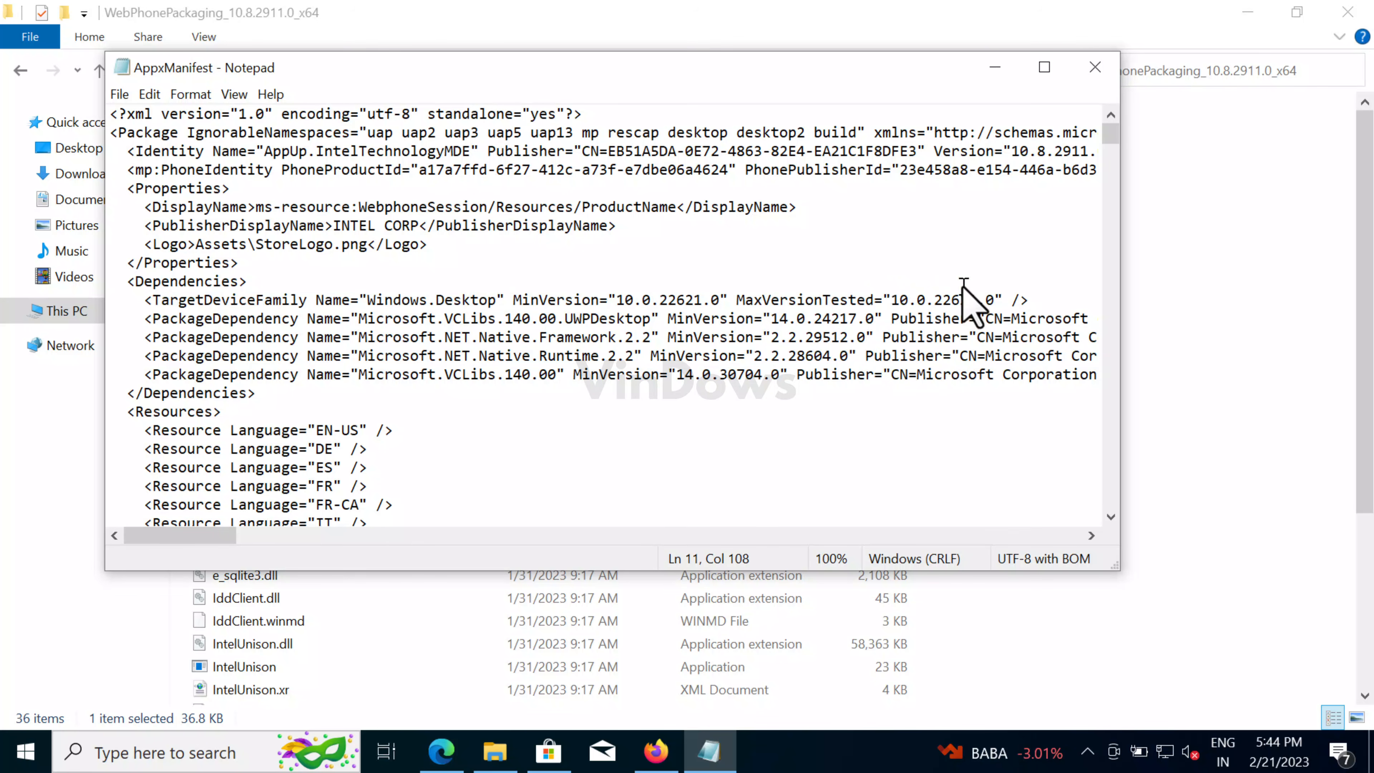
left_click_drag(618, 300, 707, 300)
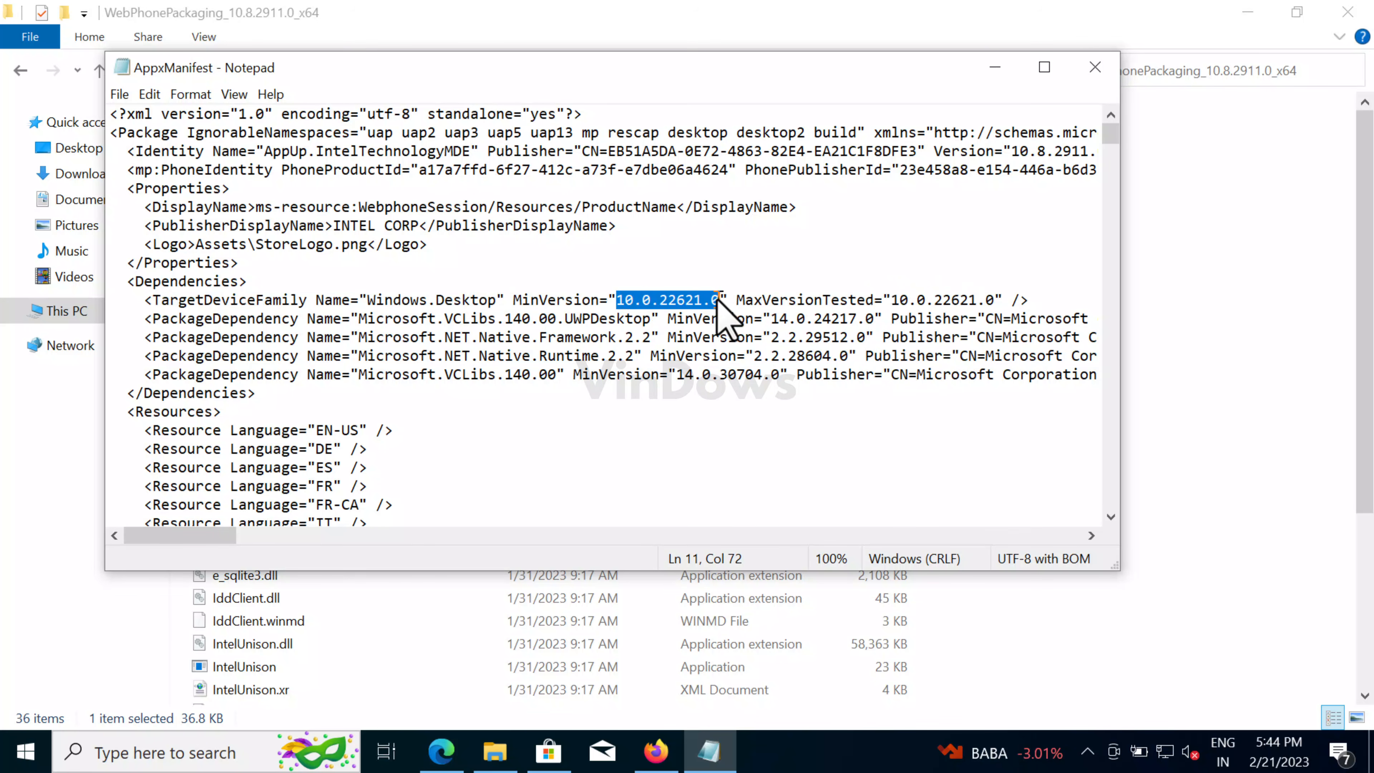
left_click(719, 300)
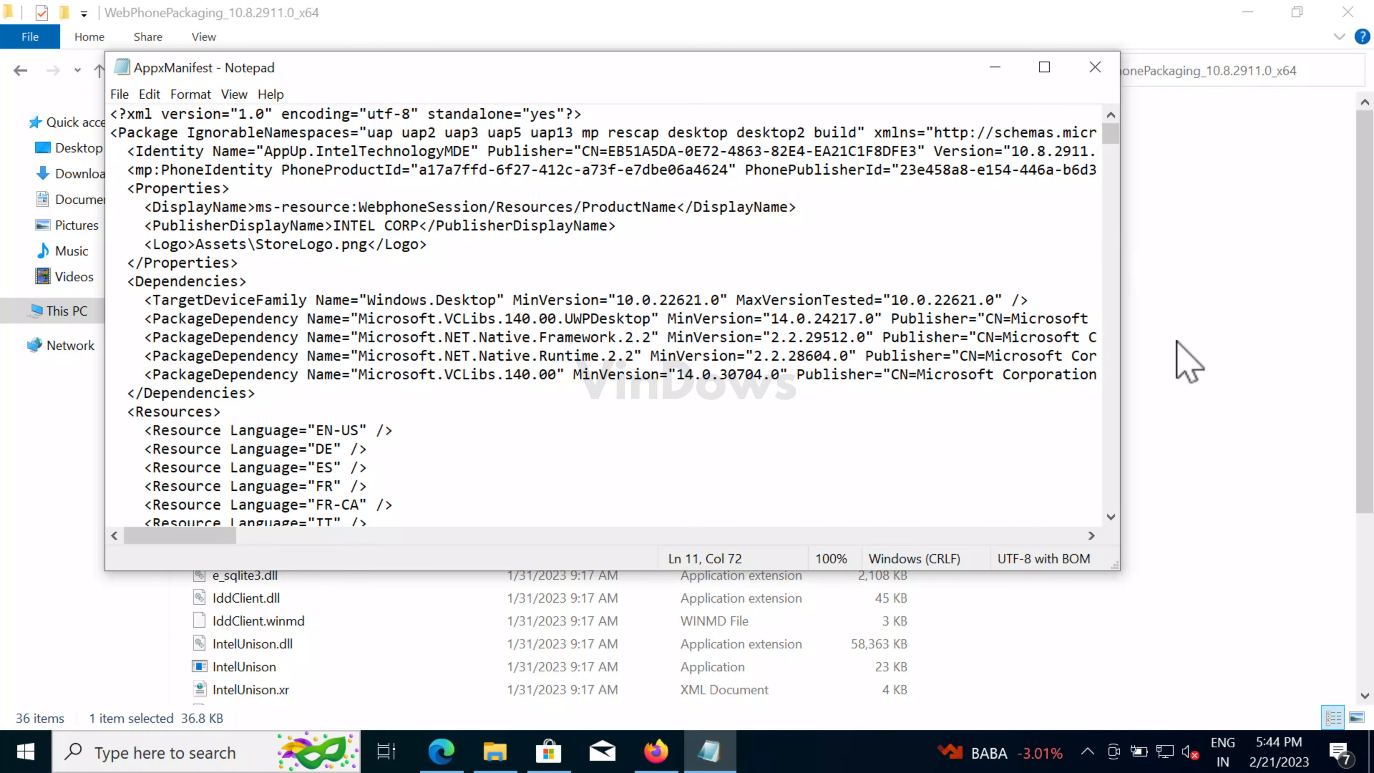
left_click(995, 66)
- Search 'about' and open the About your PC settings page to Windows specifications
left_click(1248, 11)
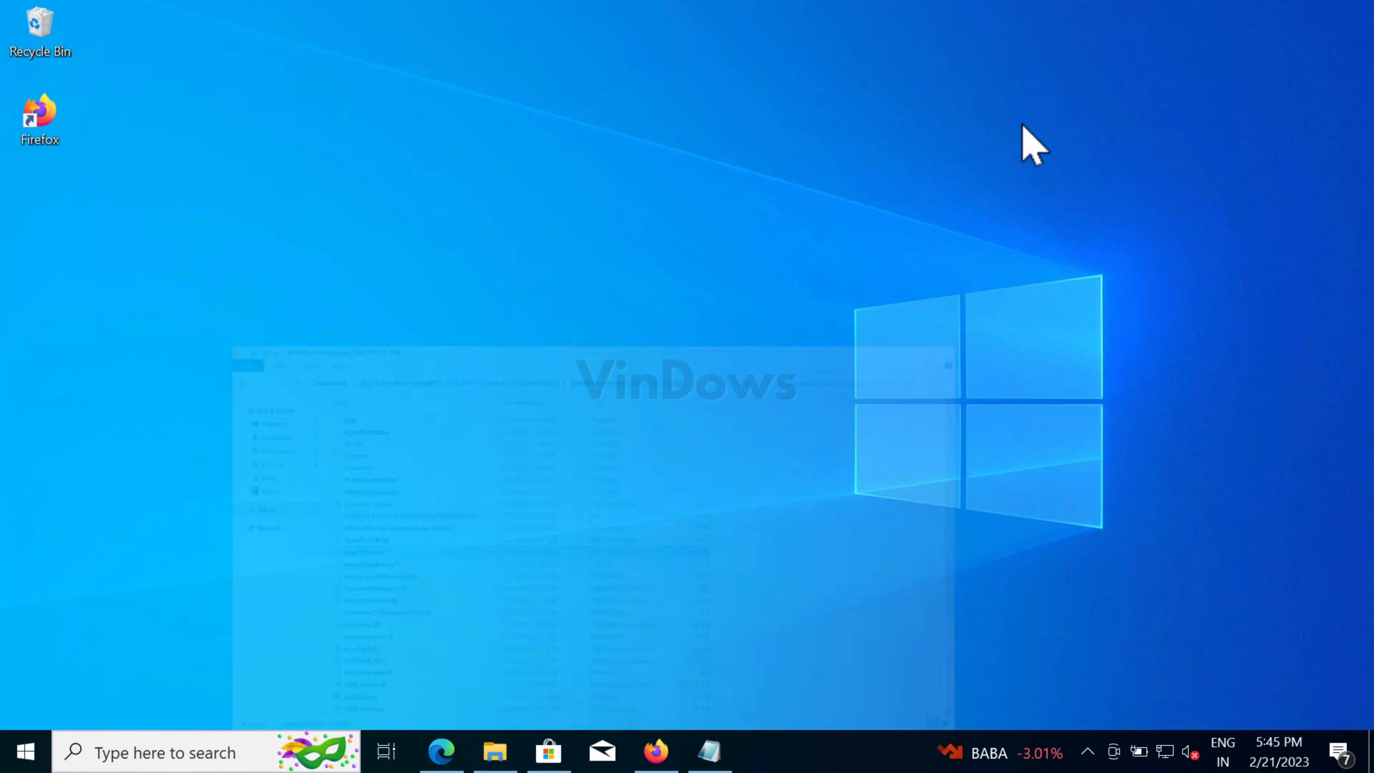
left_click(155, 753)
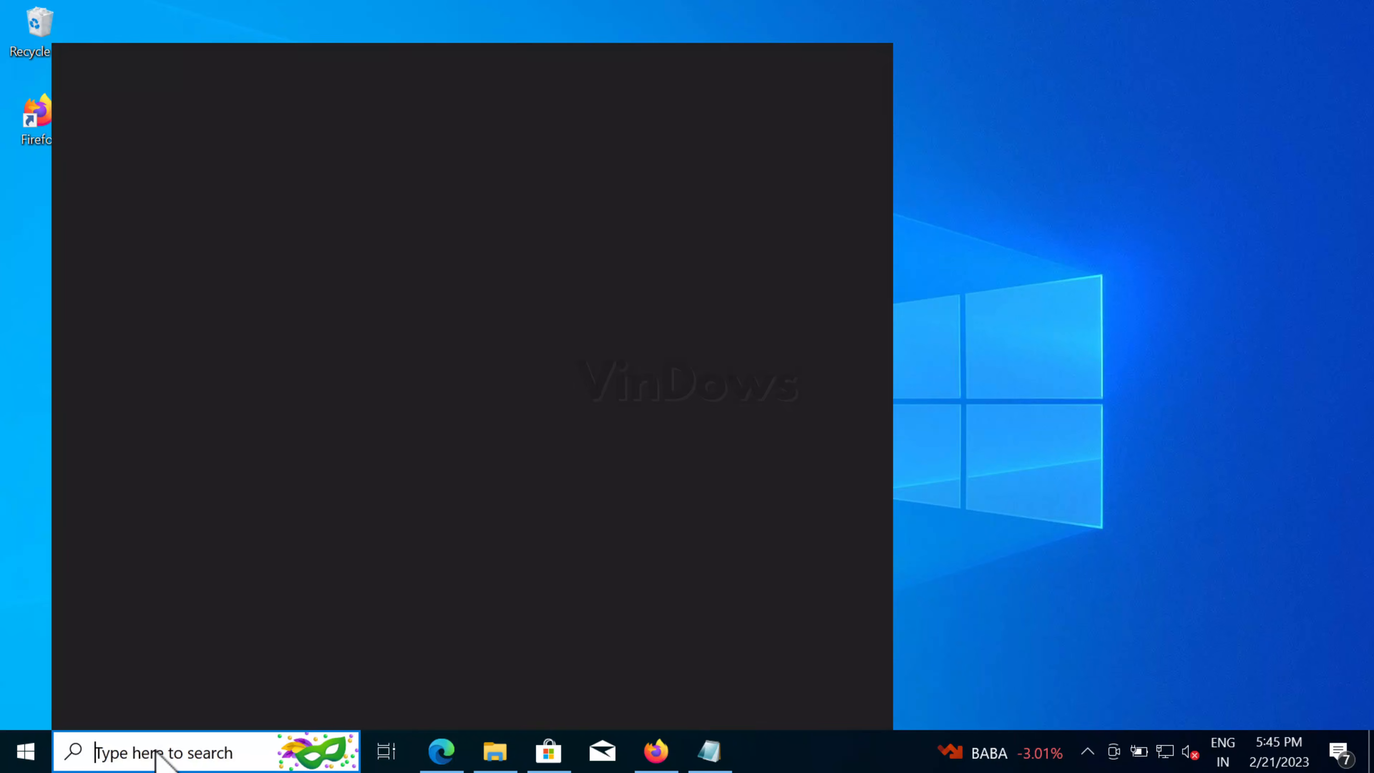
type("about")
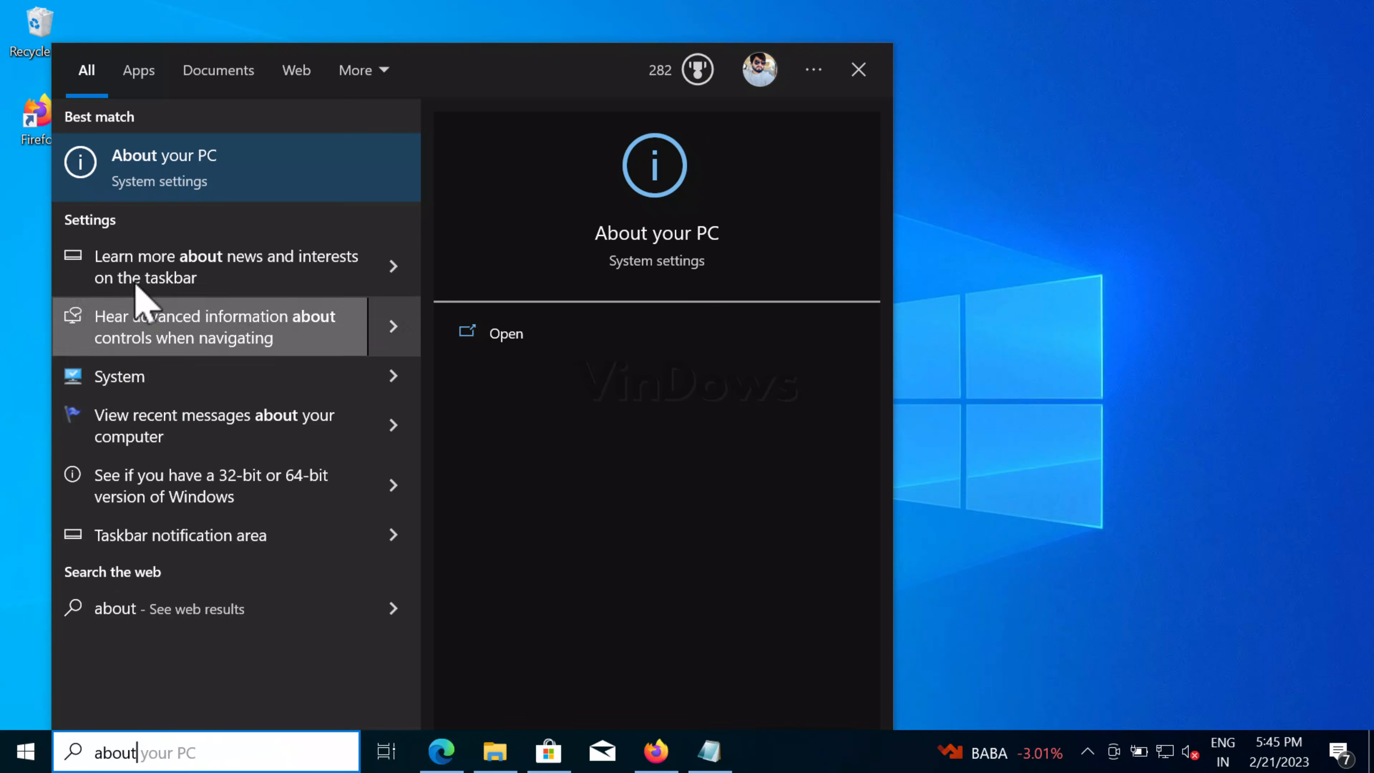
left_click(236, 187)
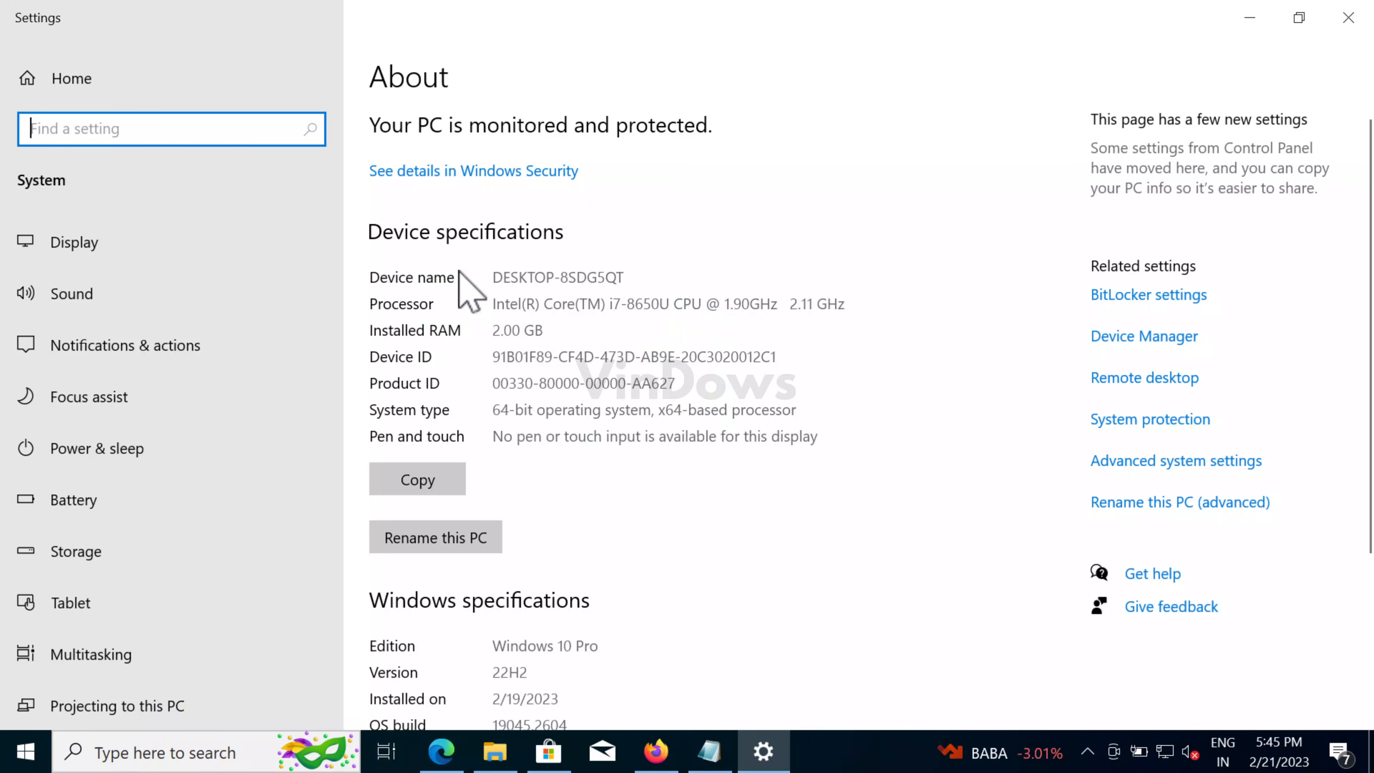
scroll(492, 360, "down", 5)
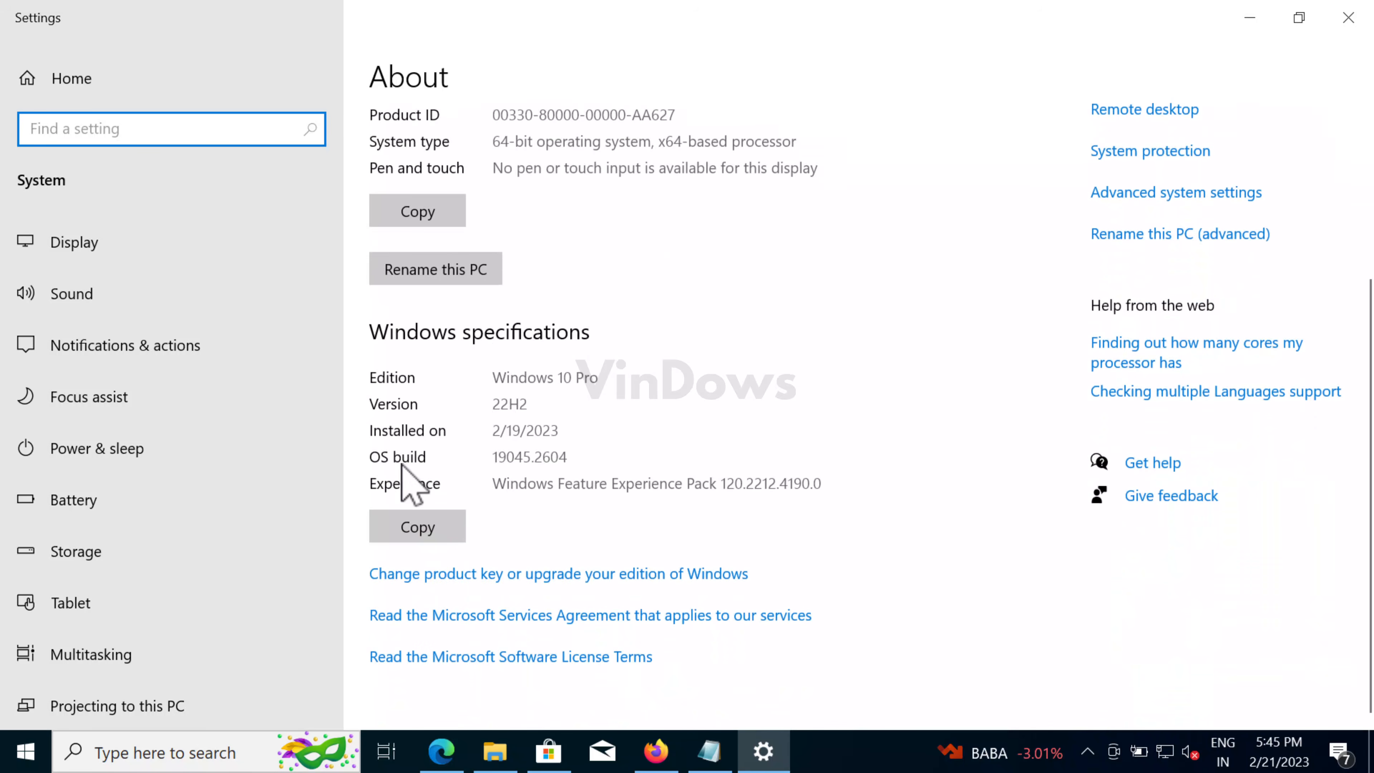
- Copy the OS build number 19045.2604
left_click_drag(567, 458, 496, 457)
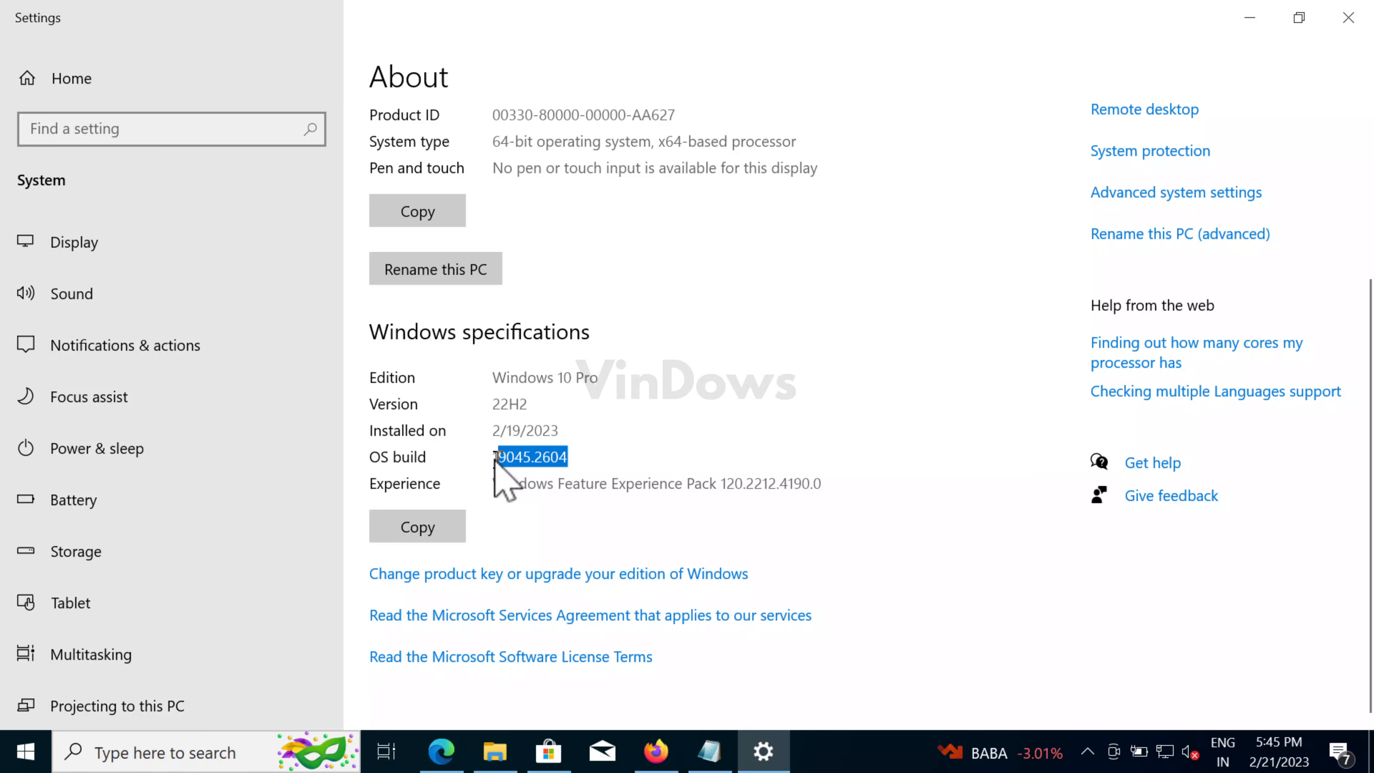
right_click(497, 461)
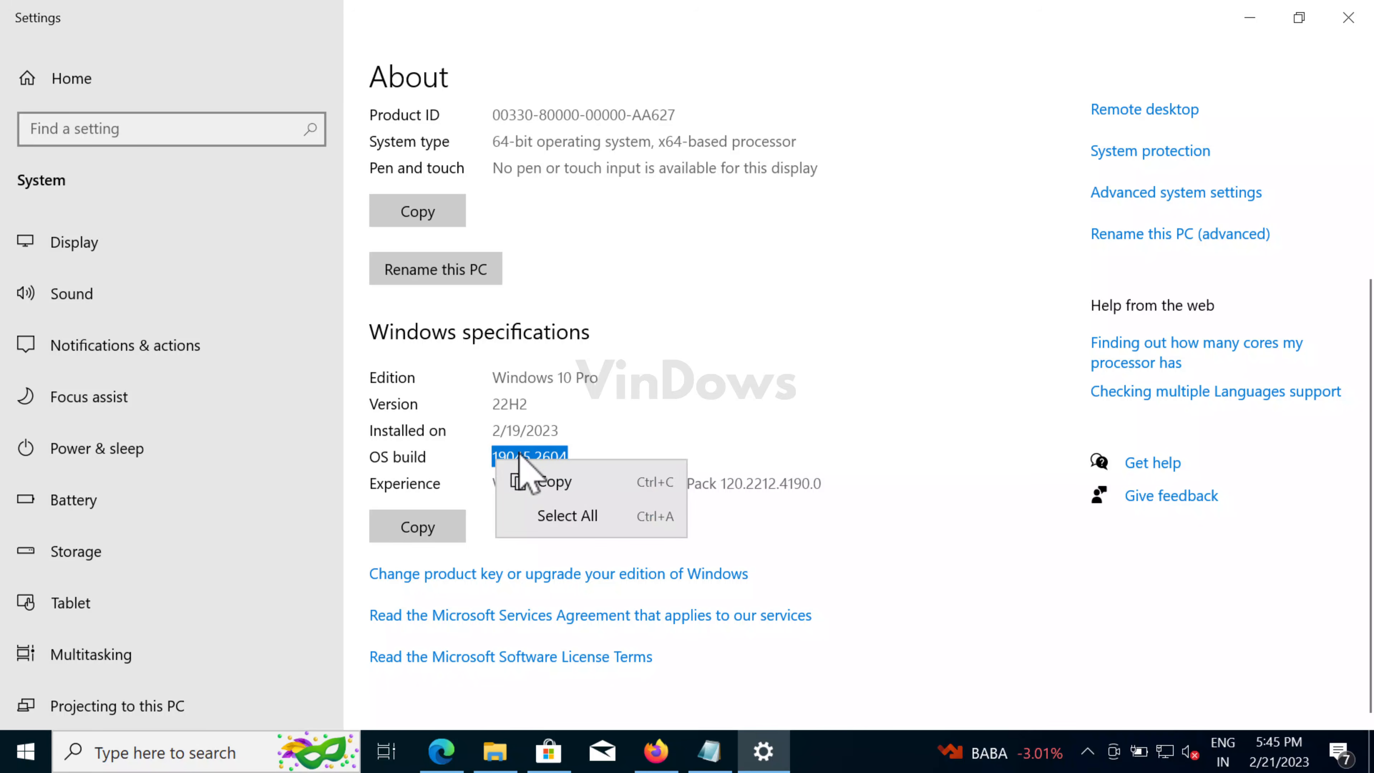
left_click(552, 483)
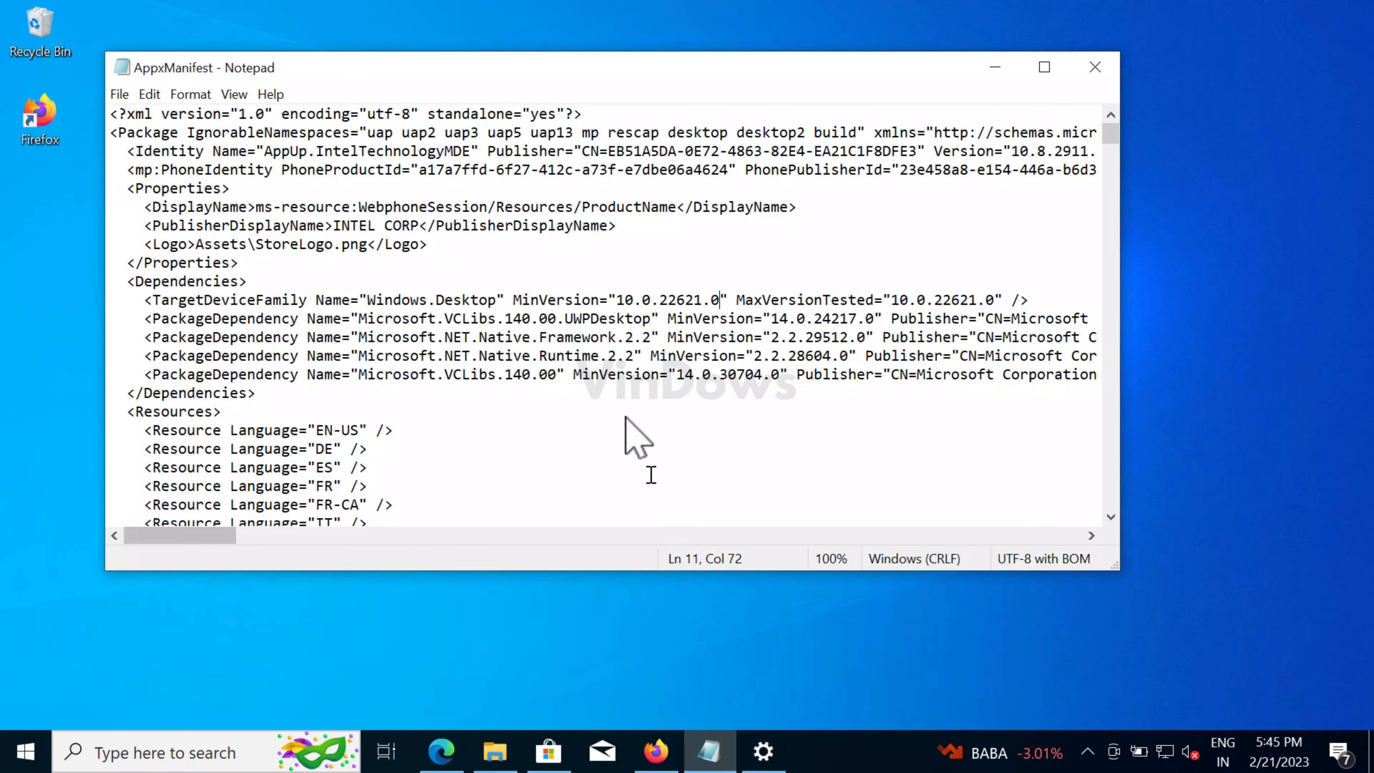
- Replace MinVersion's 22621.0 with build 19045.2604 and save AppxManifest
left_click_drag(662, 297, 719, 299)
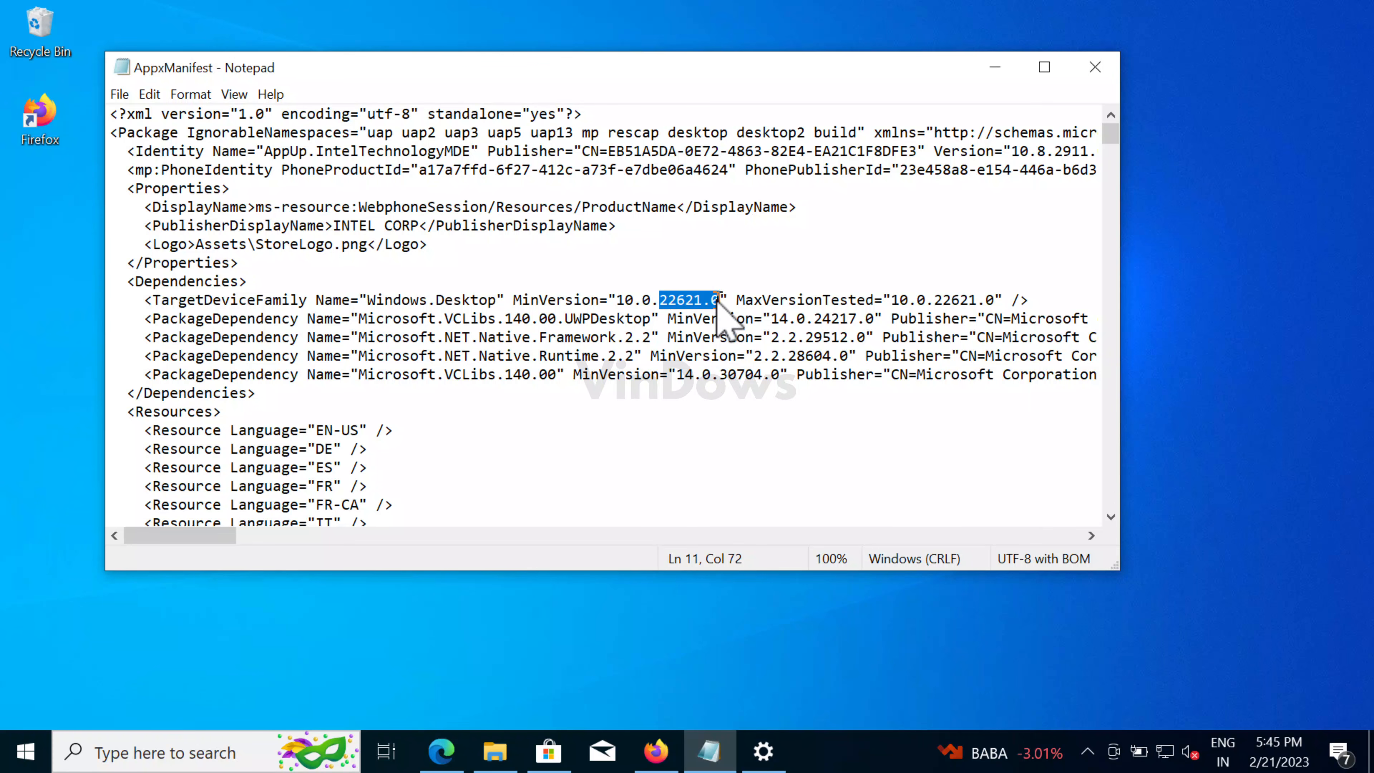
key("ctrl+v")
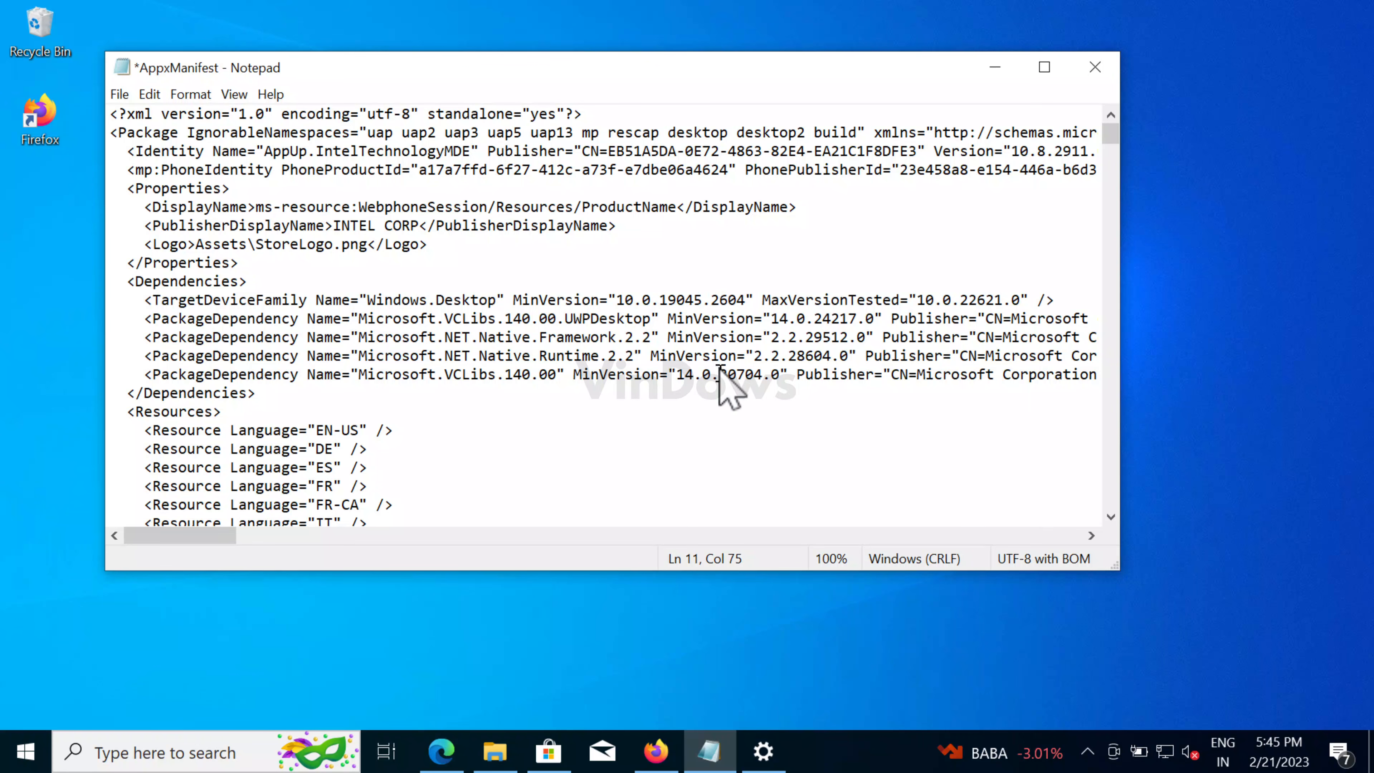
left_click(119, 96)
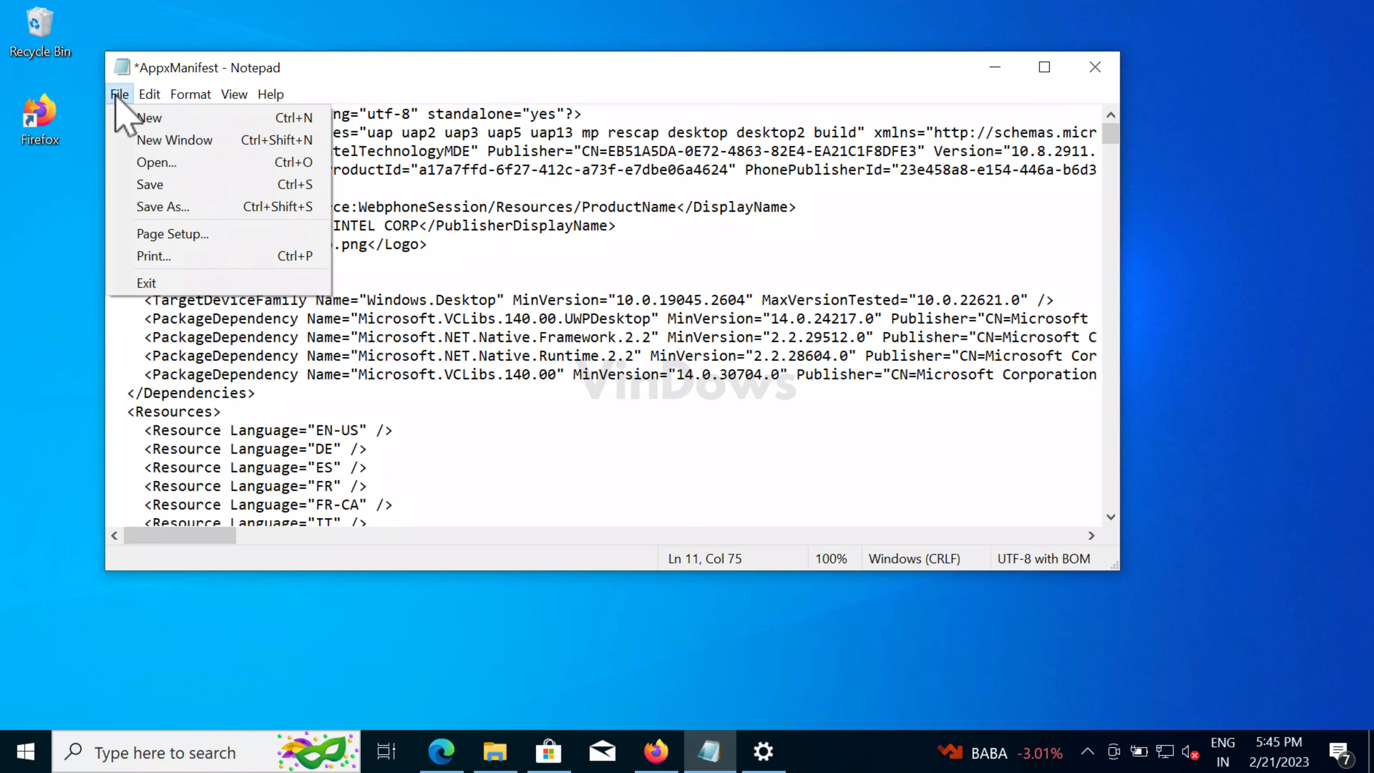
left_click(150, 185)
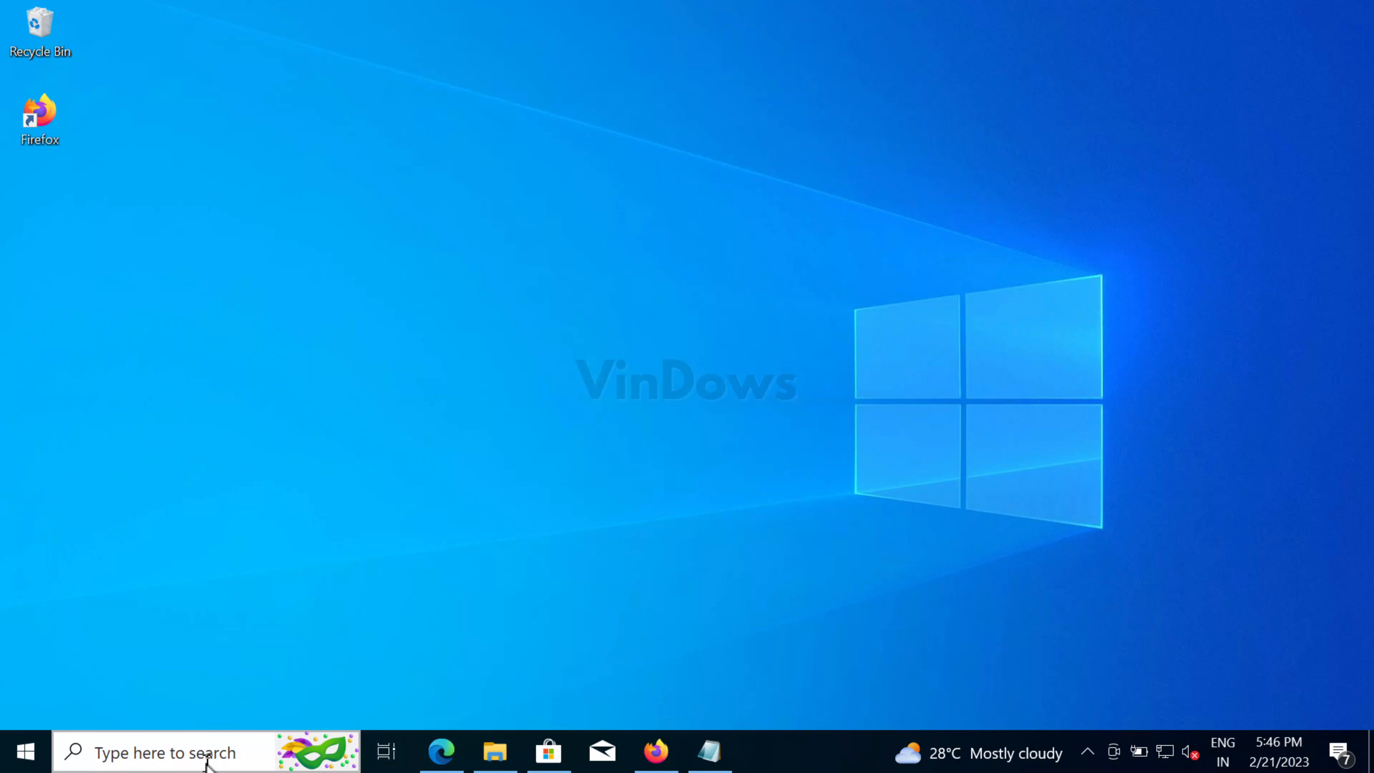
- Open Settings via a 'sett' search, enable Developer Mode under For developers, then close Settings
left_click(206, 759)
type("sett")
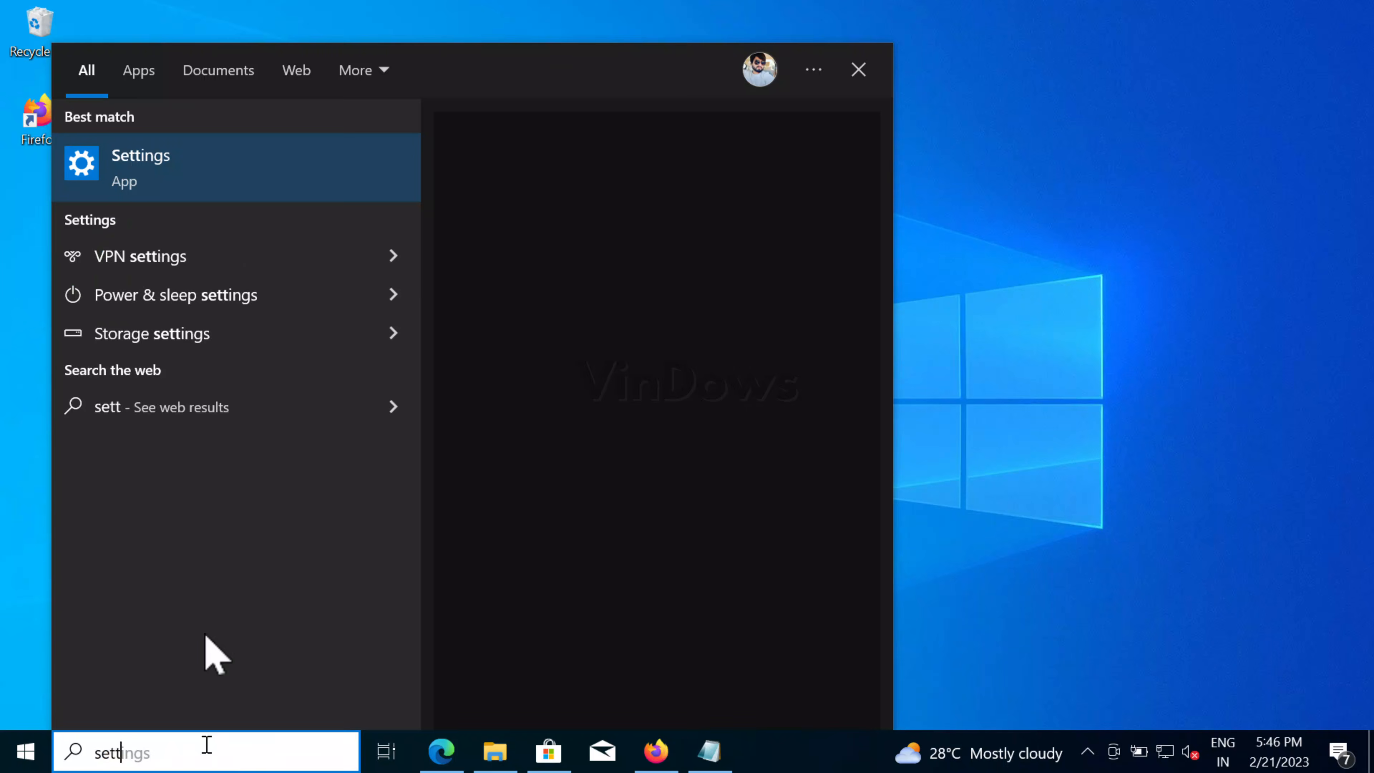
key("Return")
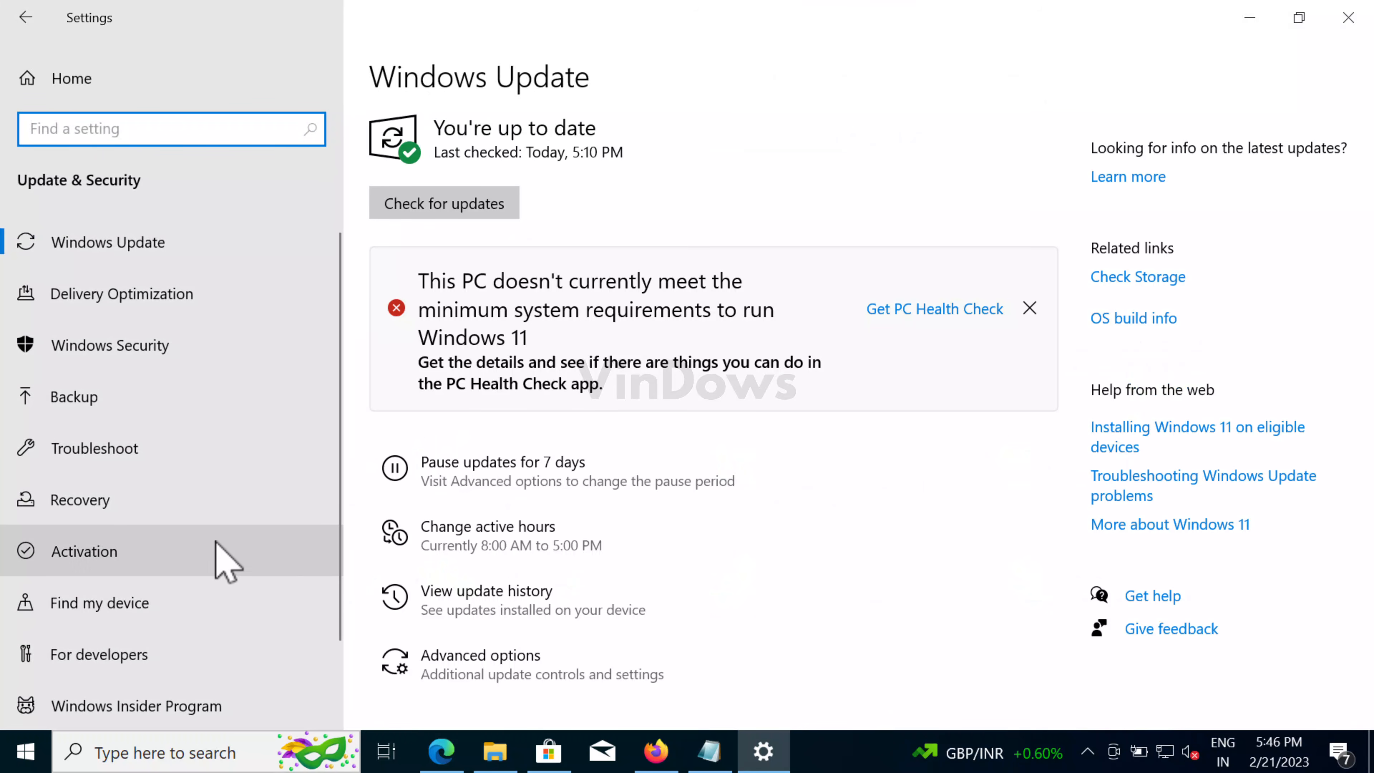
left_click(221, 647)
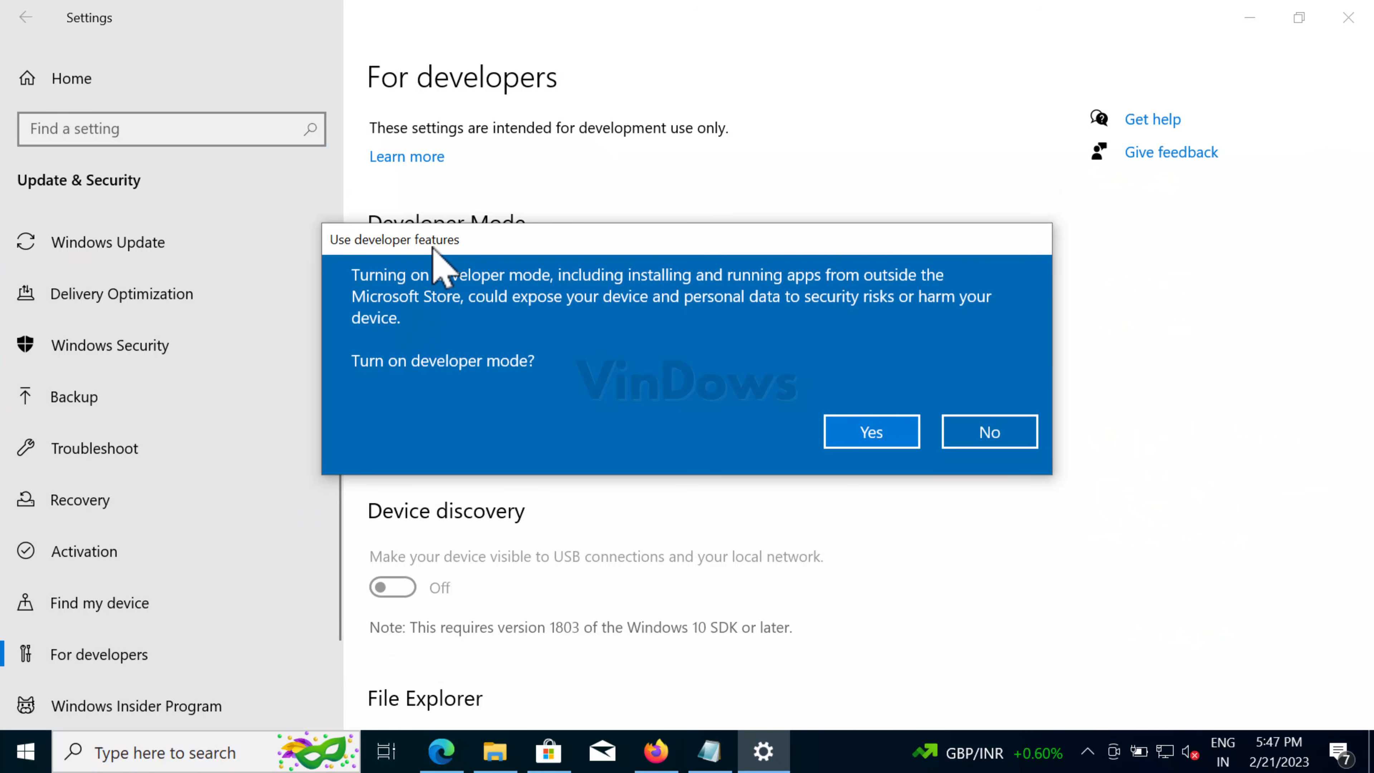
left_click_drag(436, 254, 446, 367)
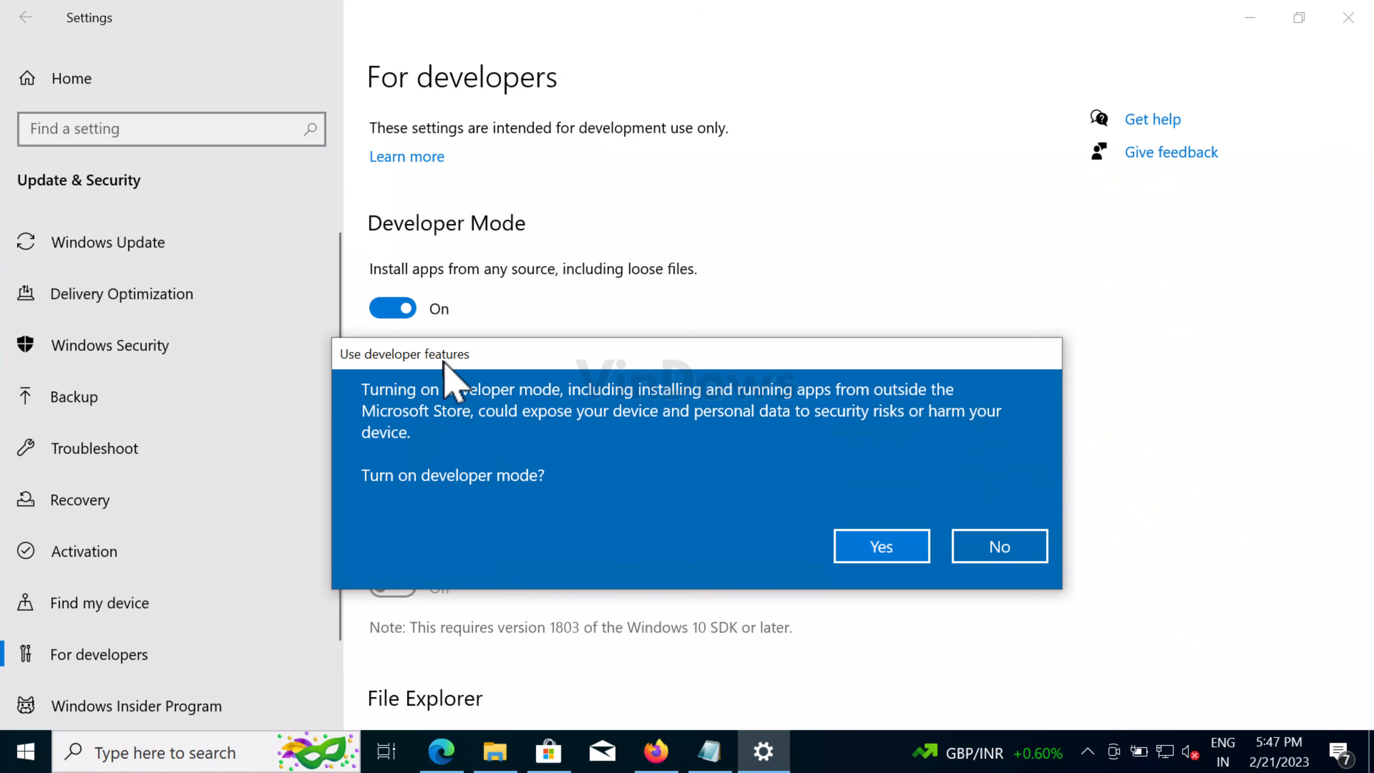
left_click(875, 553)
left_click(1355, 19)
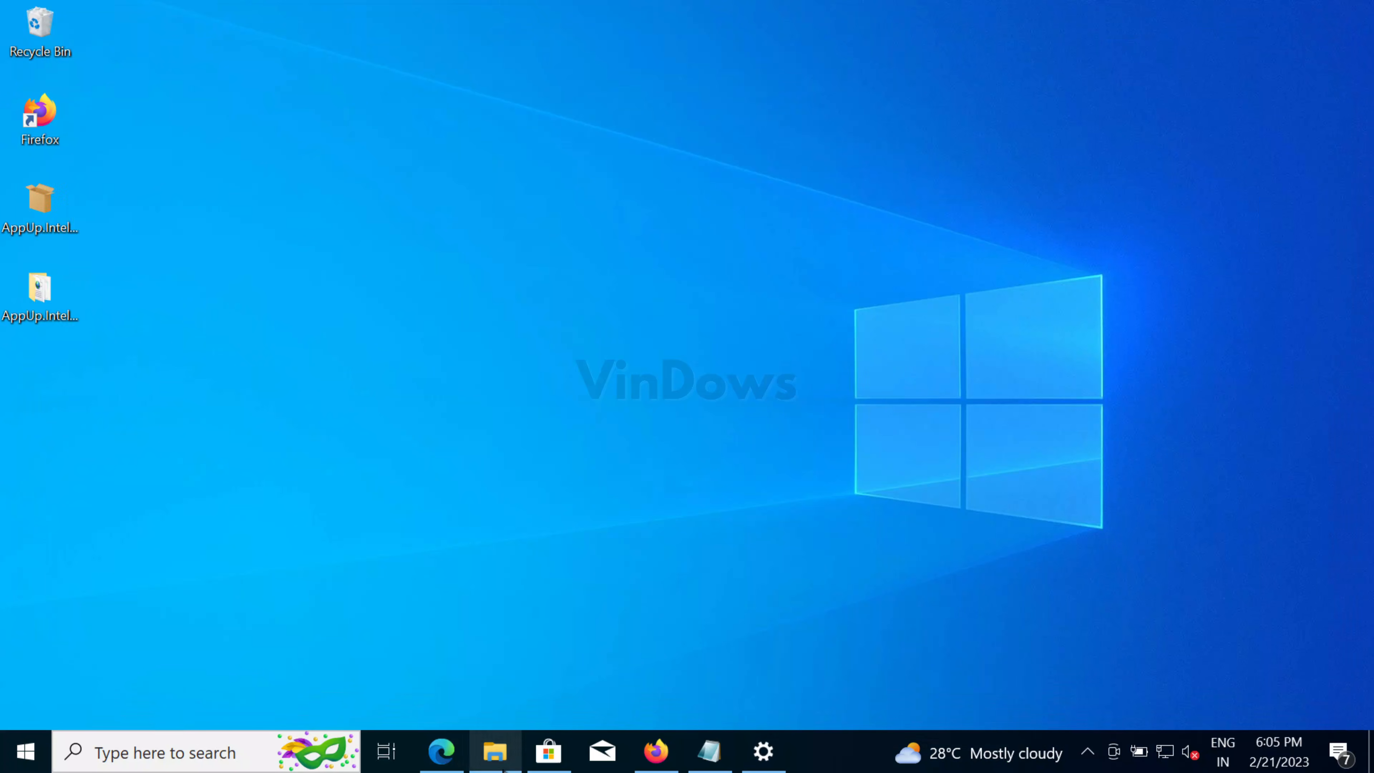
- Delete AppxMetadata, AppxBlockMap, AppxSignature.p7x and [Content_Types] from the WebPhonePackaging folder
left_click(495, 751)
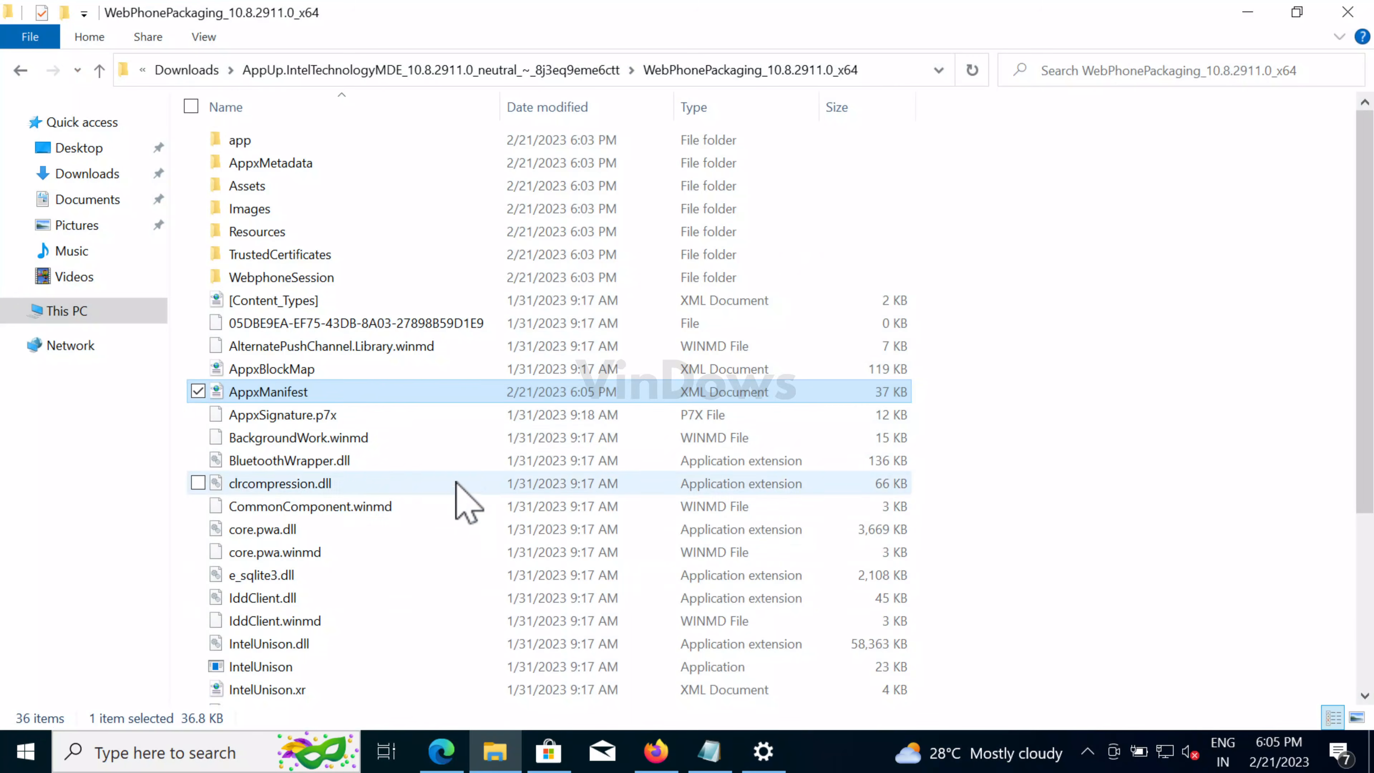
left_click(203, 164)
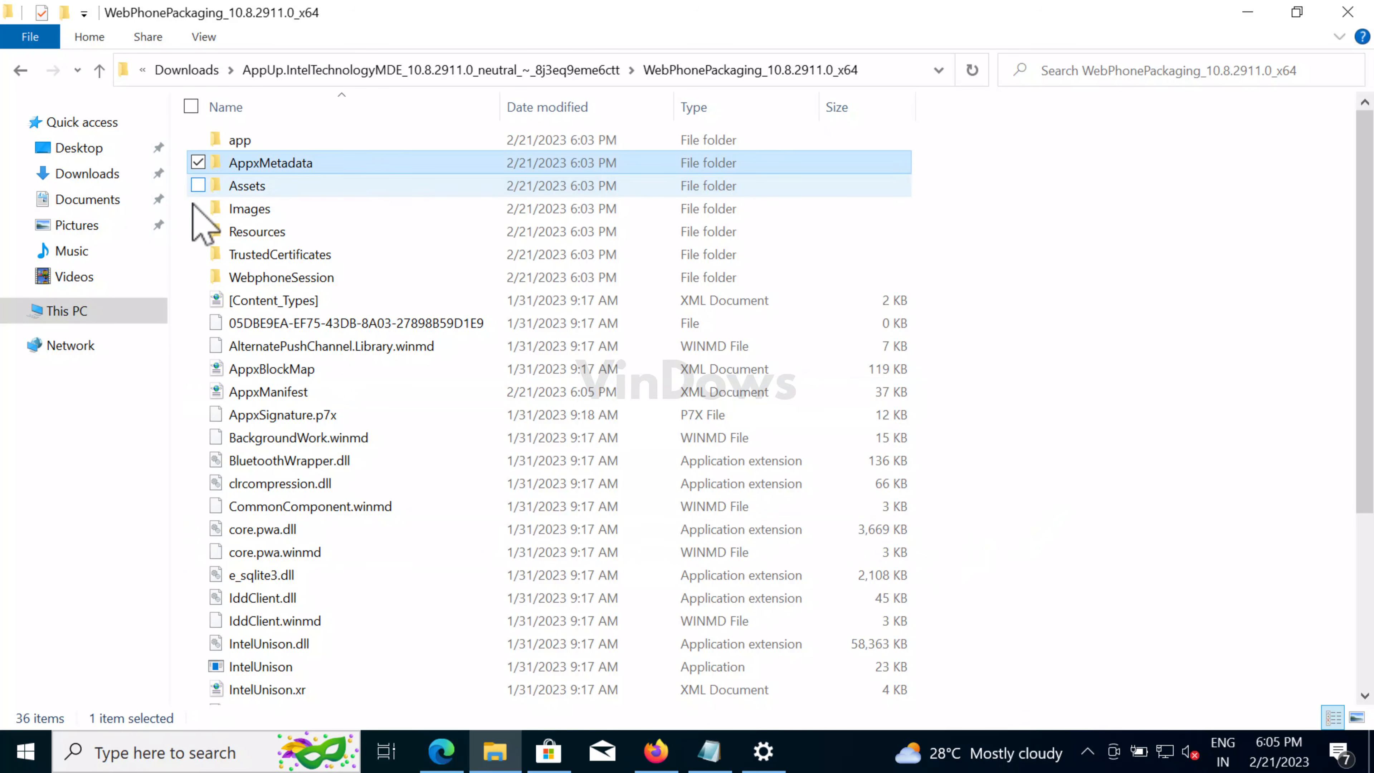
left_click(199, 371)
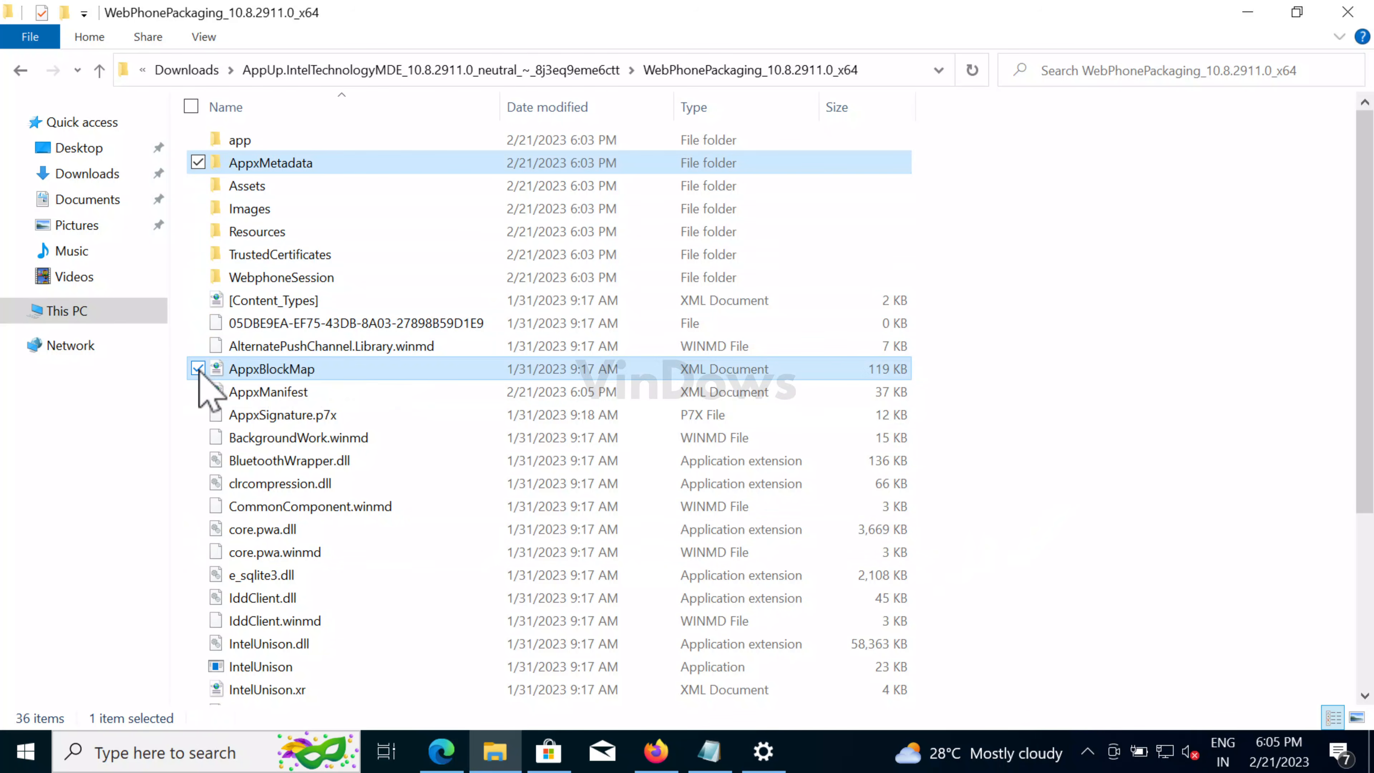
left_click(199, 415)
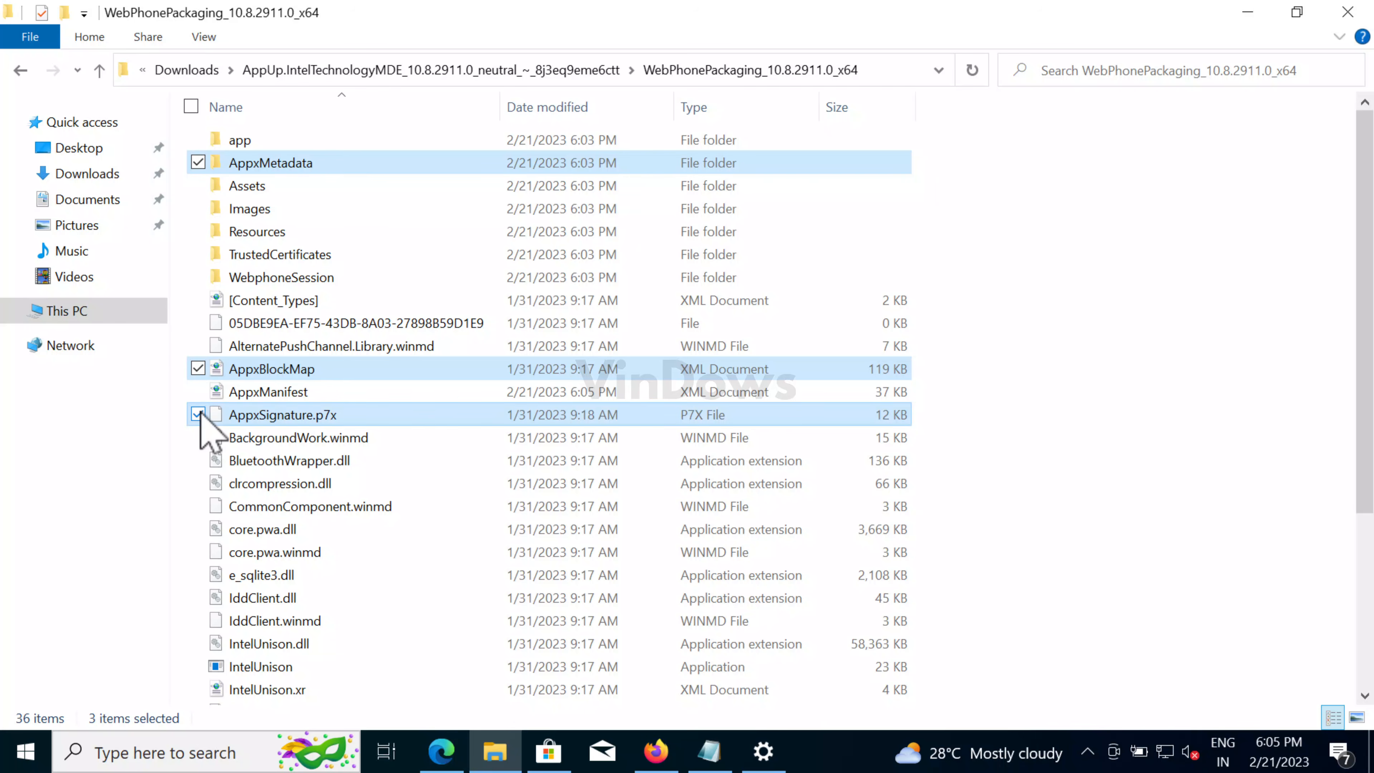
left_click(199, 301)
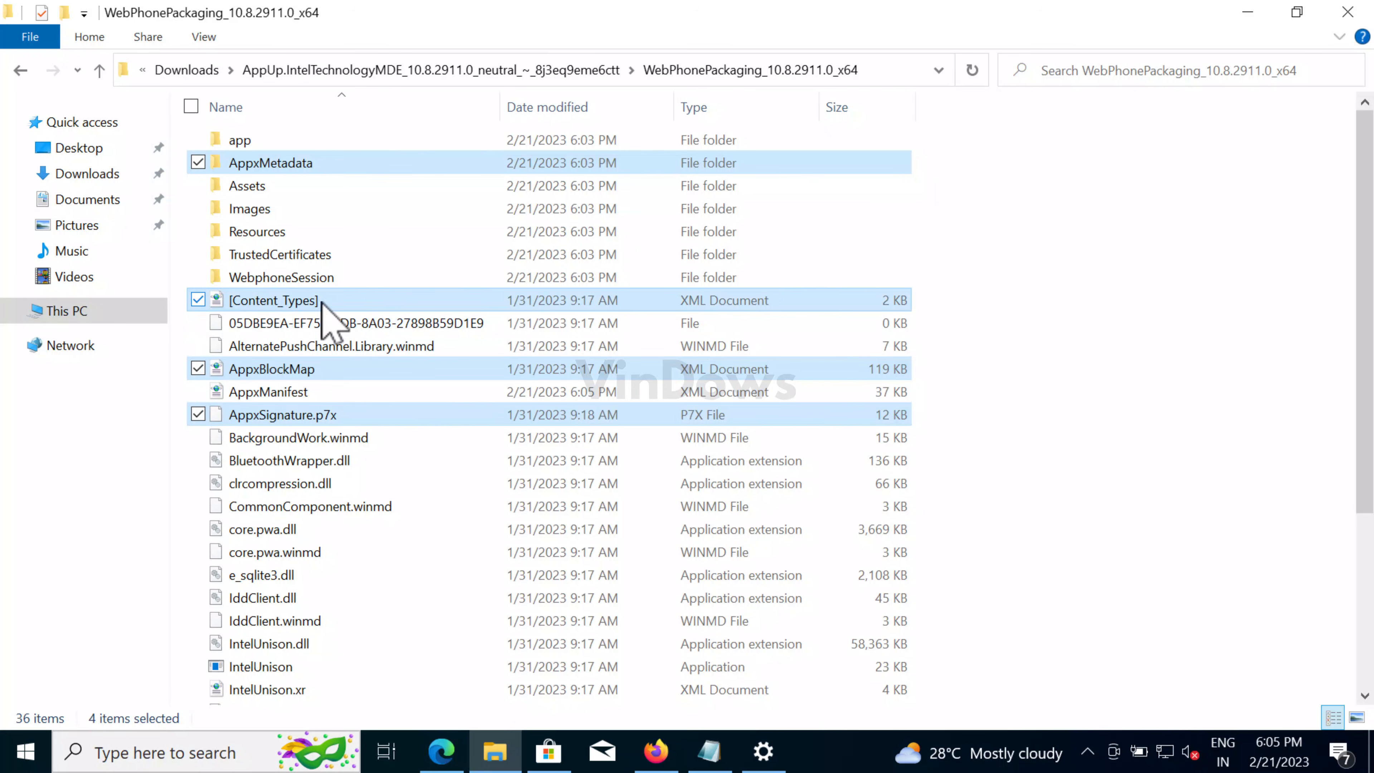
right_click(335, 301)
left_click(430, 582)
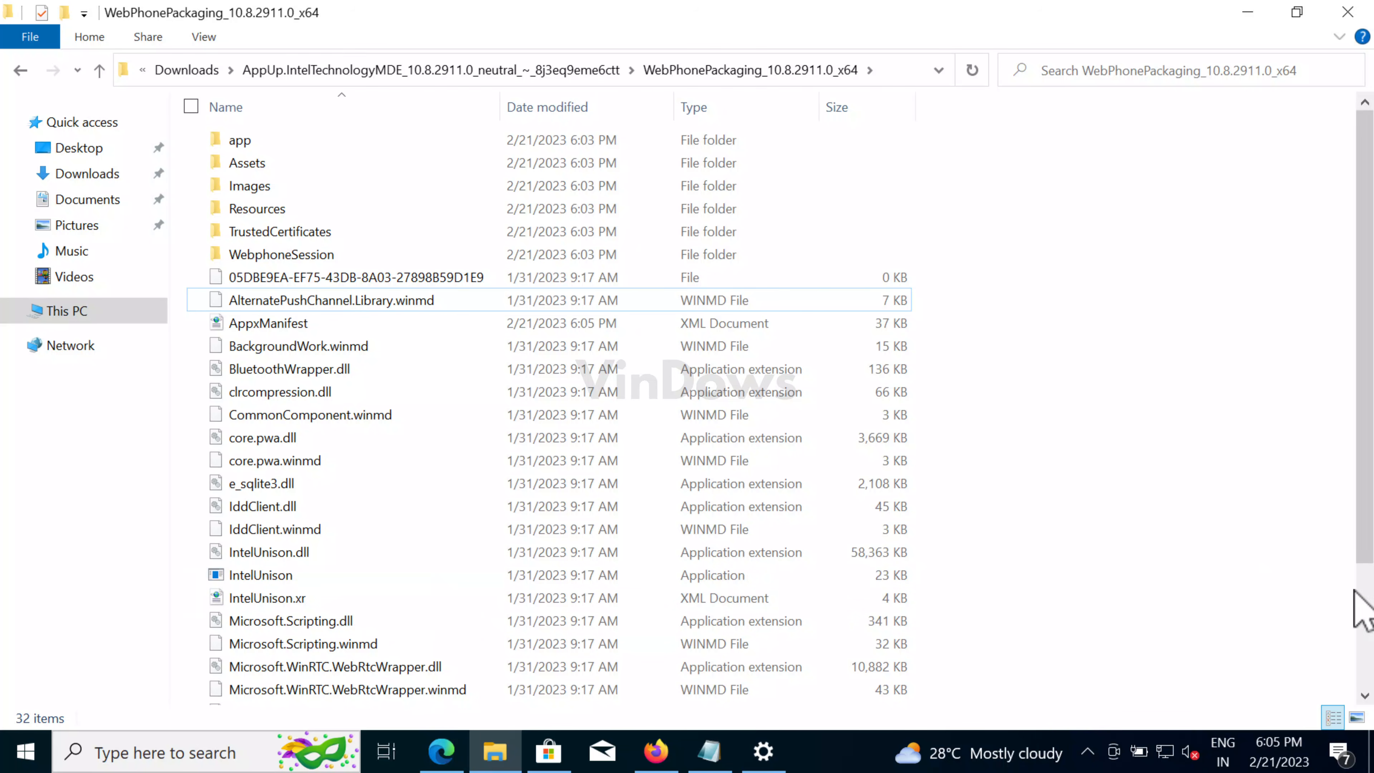
- Open an administrator Windows PowerShell in the WebPhonePackaging folder
left_click(33, 40)
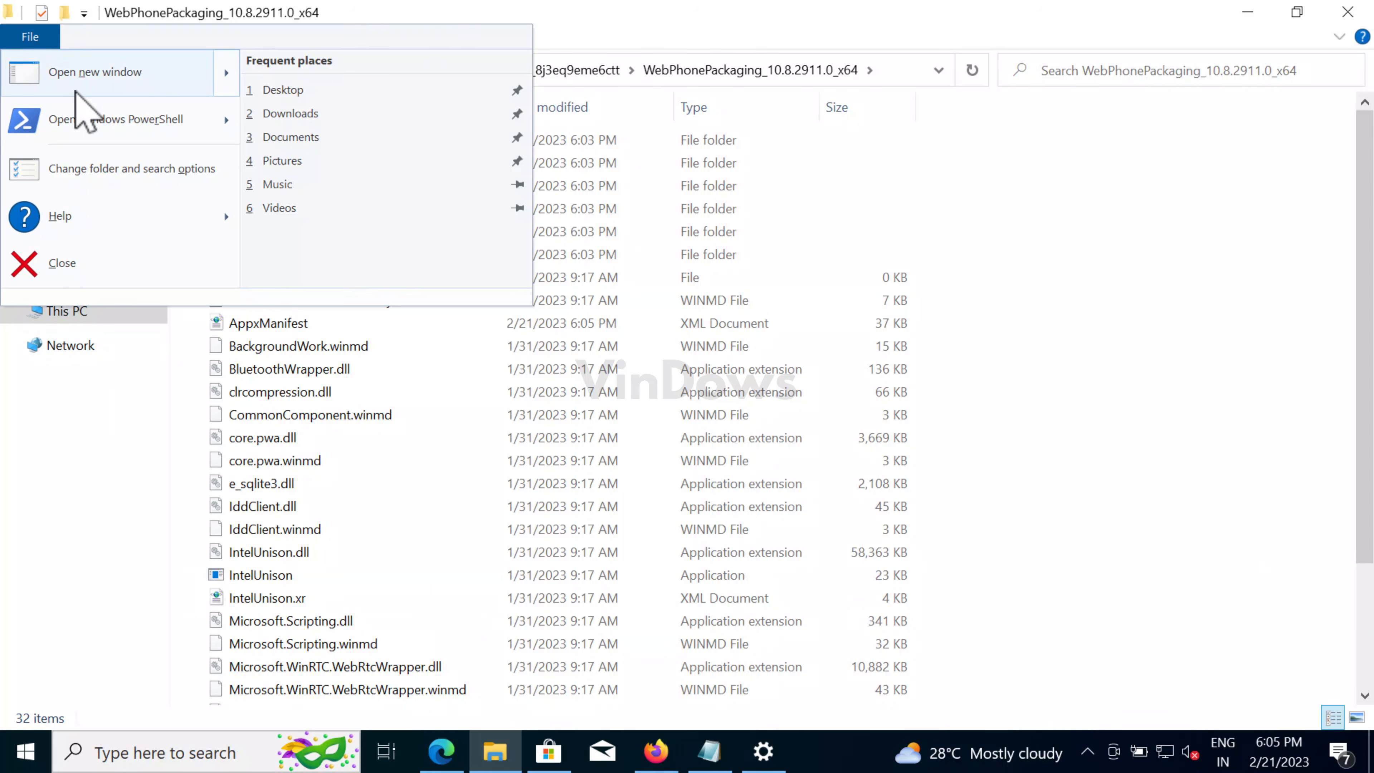
mouse_move(87, 113)
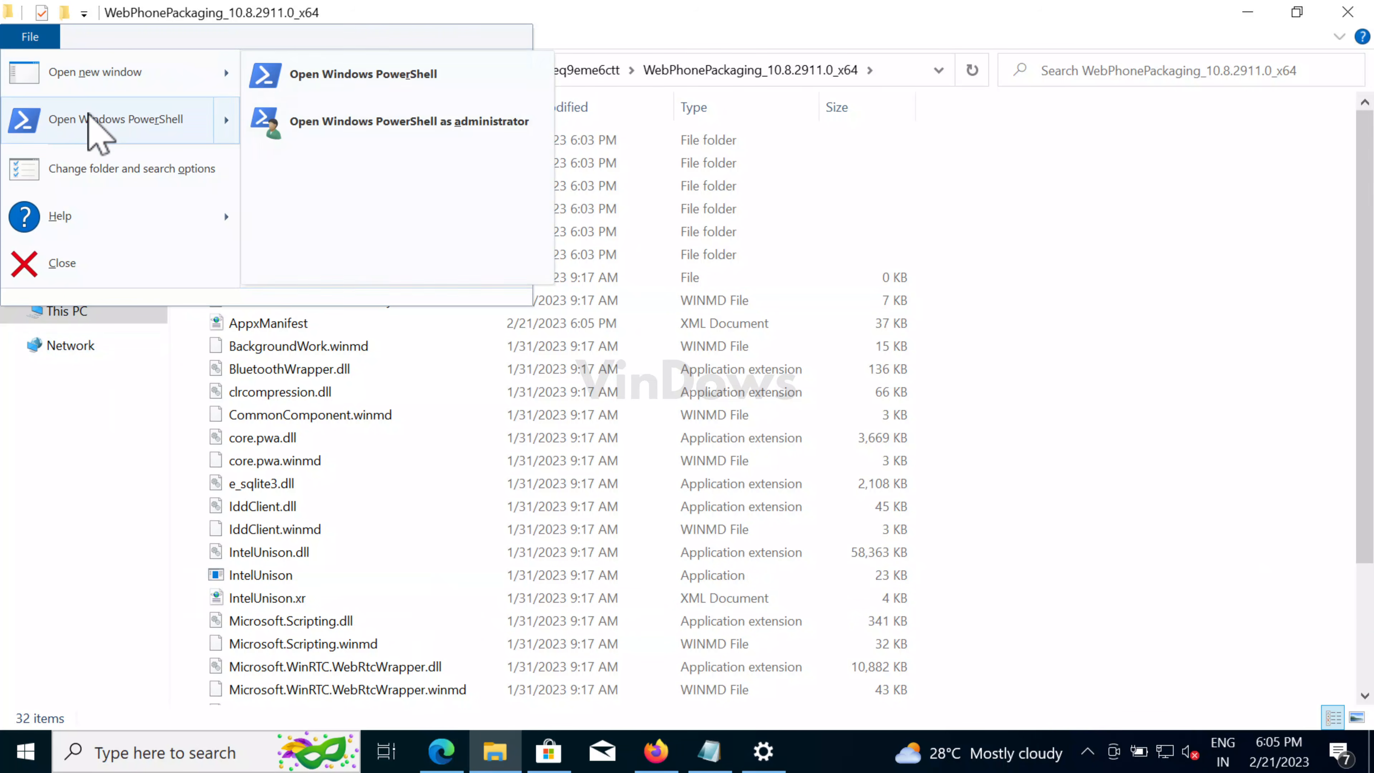
left_click(381, 133)
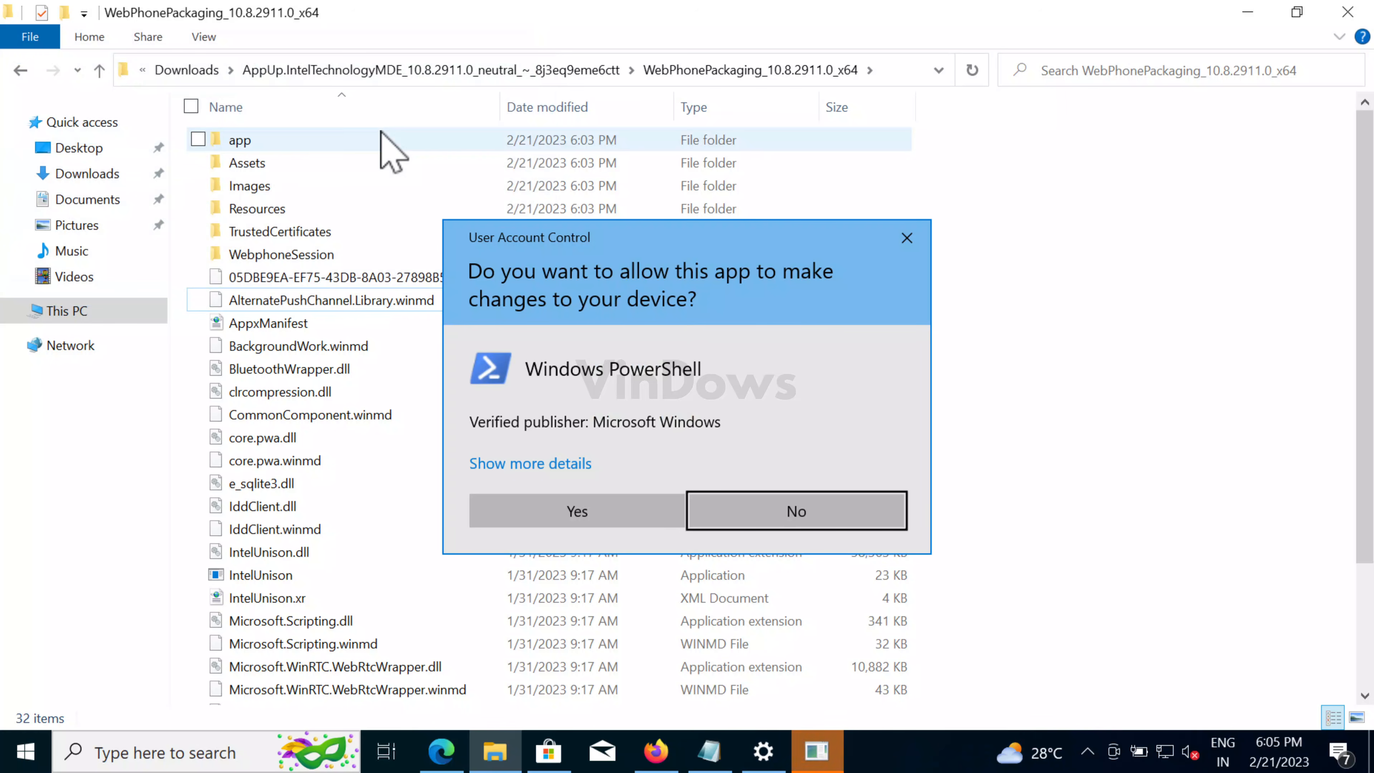
left_click(577, 516)
left_click_drag(460, 243, 752, 111)
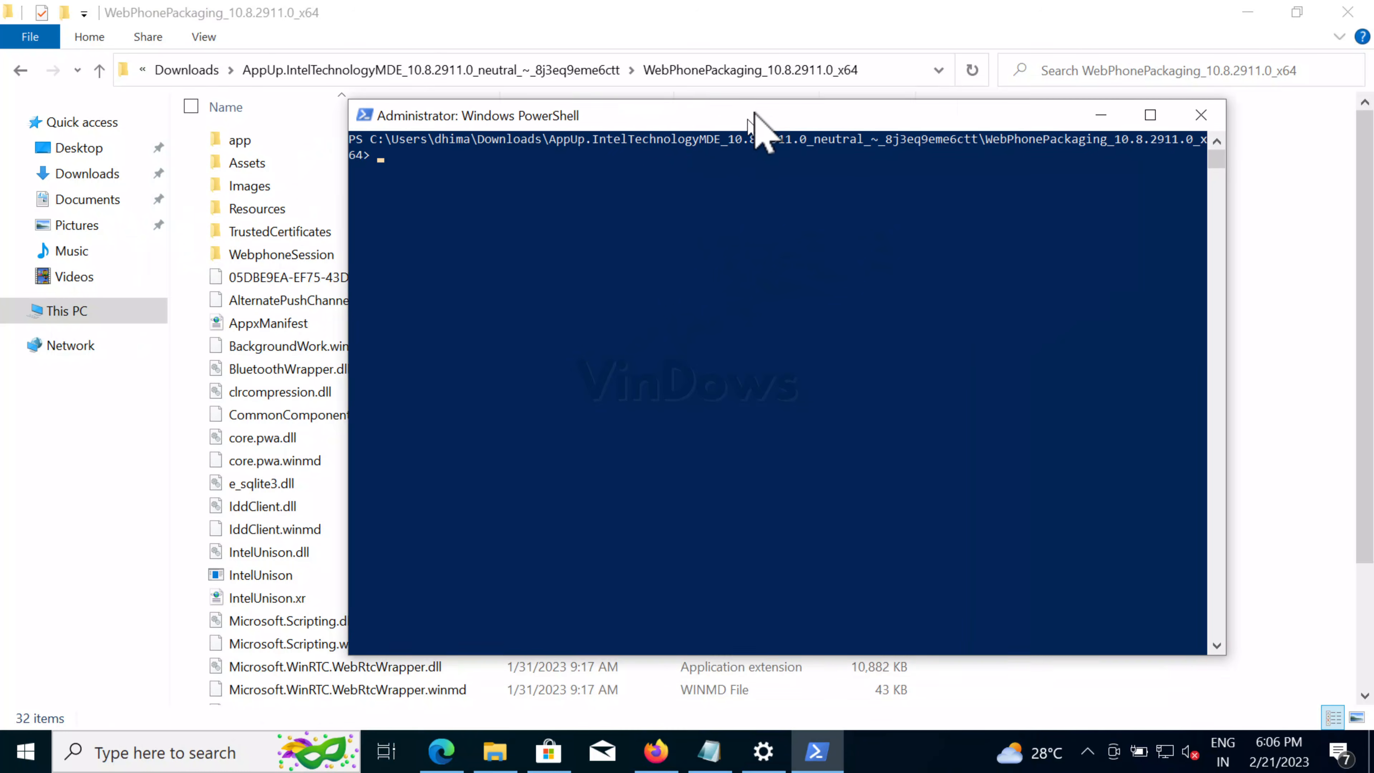
- Run Add-AppxPackage -Register AppxManifest.xml, then search Start for 'intel'
type("Add-AppxPackage -Register AppxM")
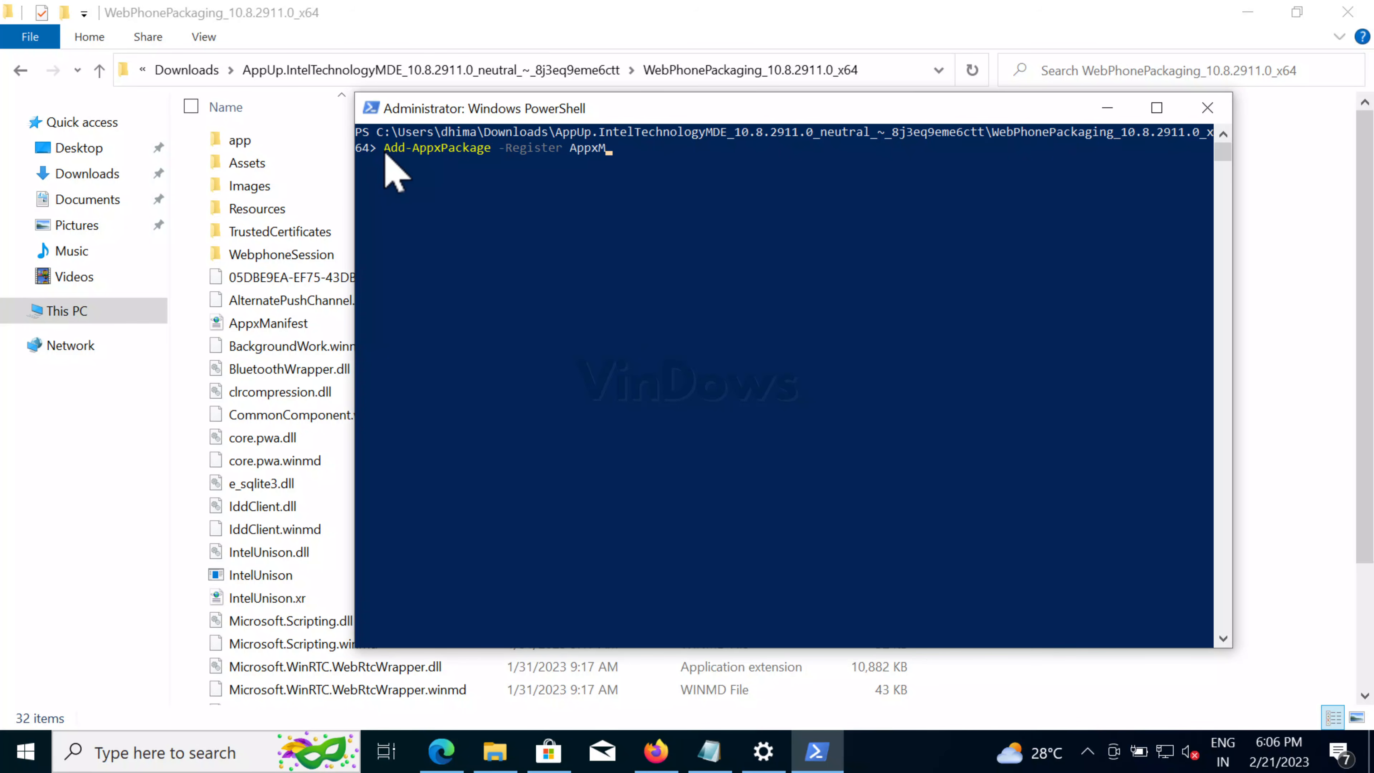
key("Return")
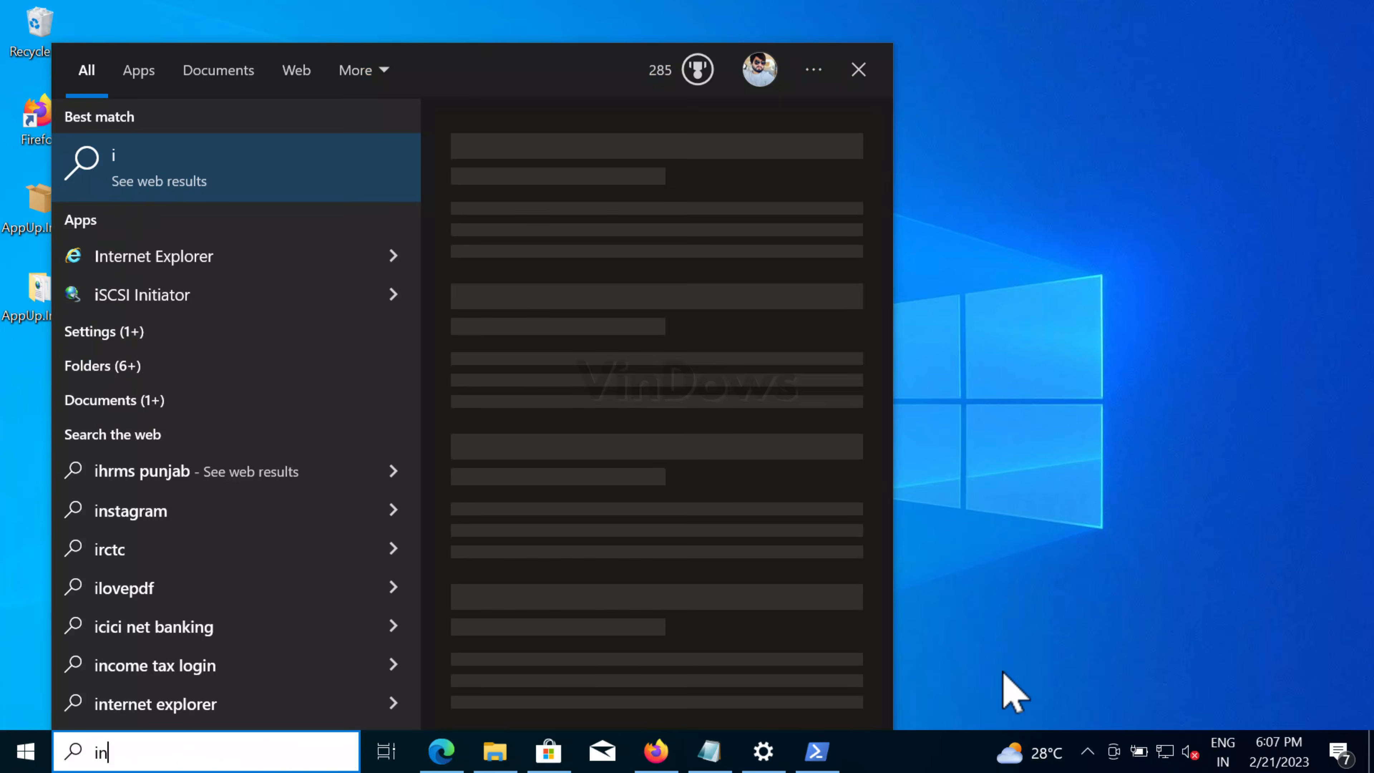
type("ntel")
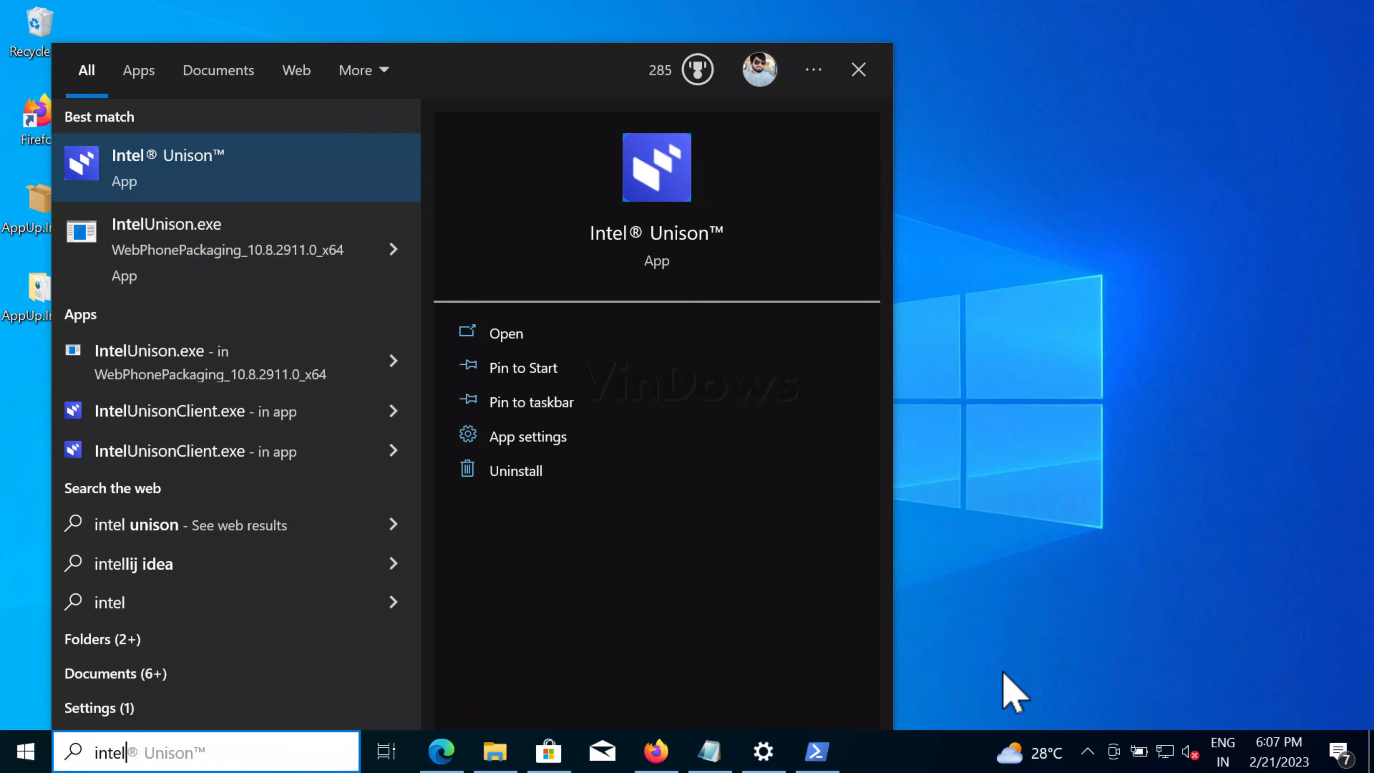
- Launch Intel® Unison™ from the taskbar search results so its splash screen appears
key("Tab")
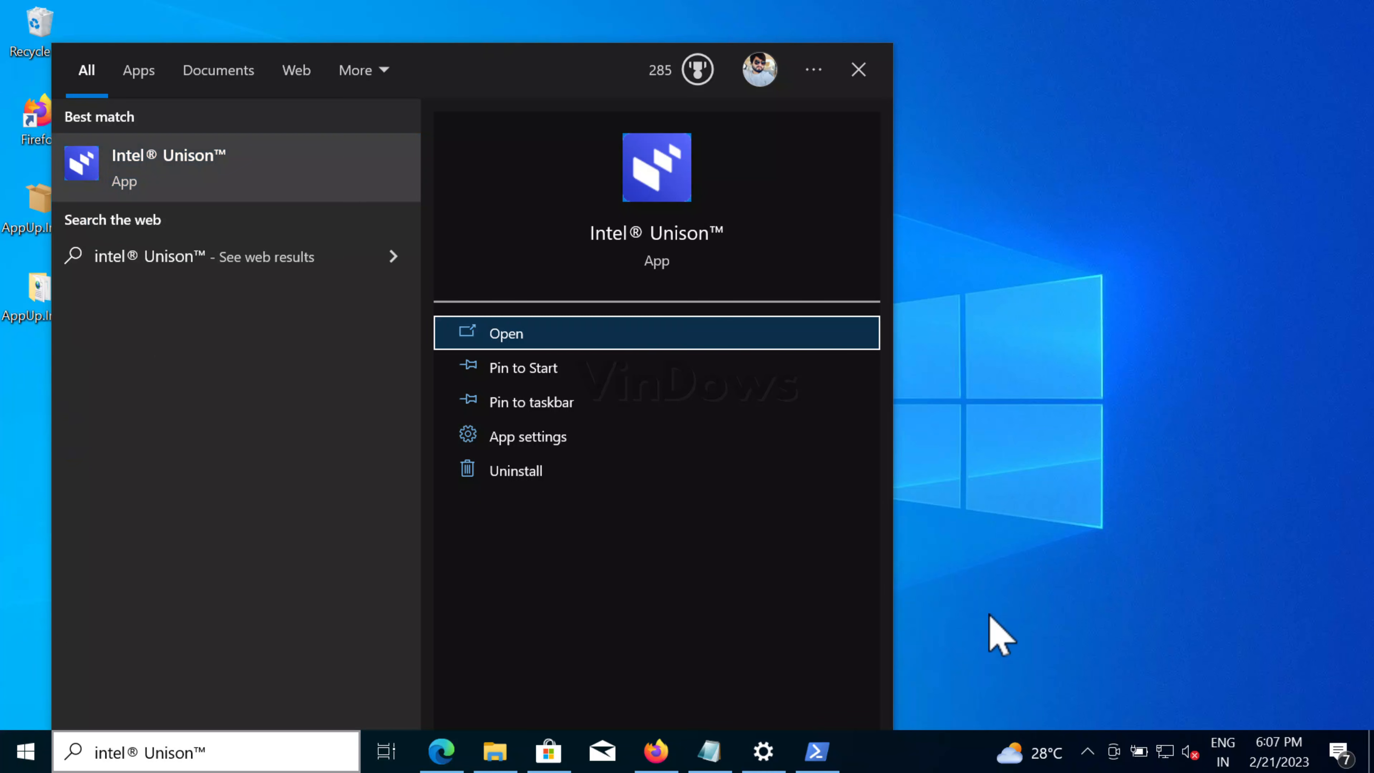
key("Return")
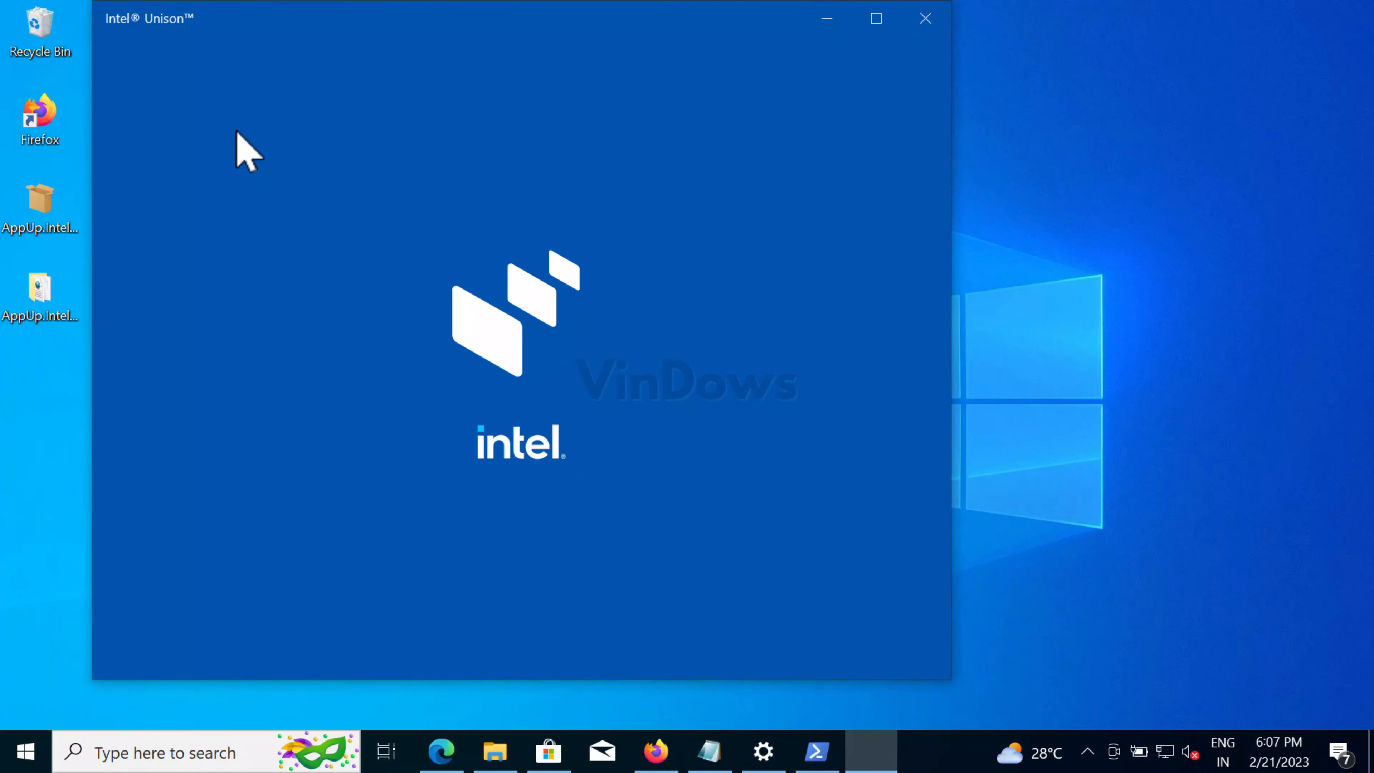